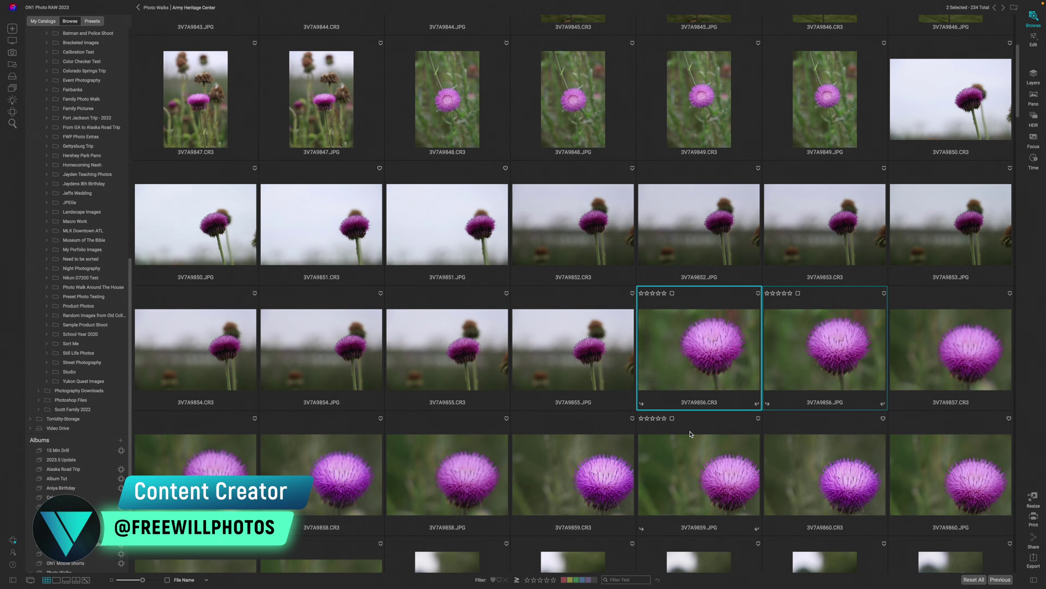
- Select 3V7A9856.CR3 and 3V7A9856.JPG and stack them as layers in one photo
click(599, 366)
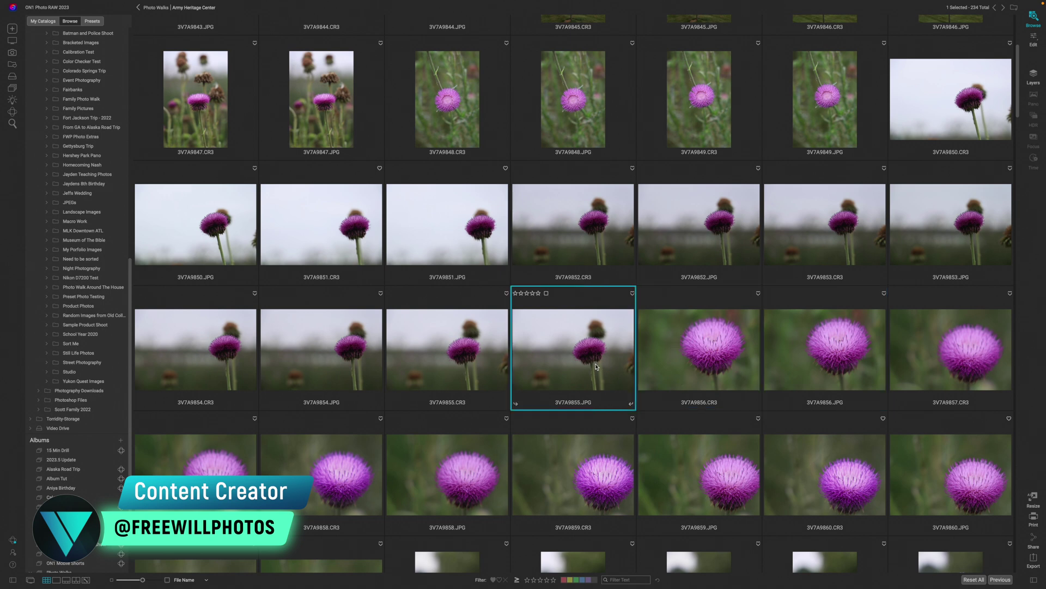
click(715, 360)
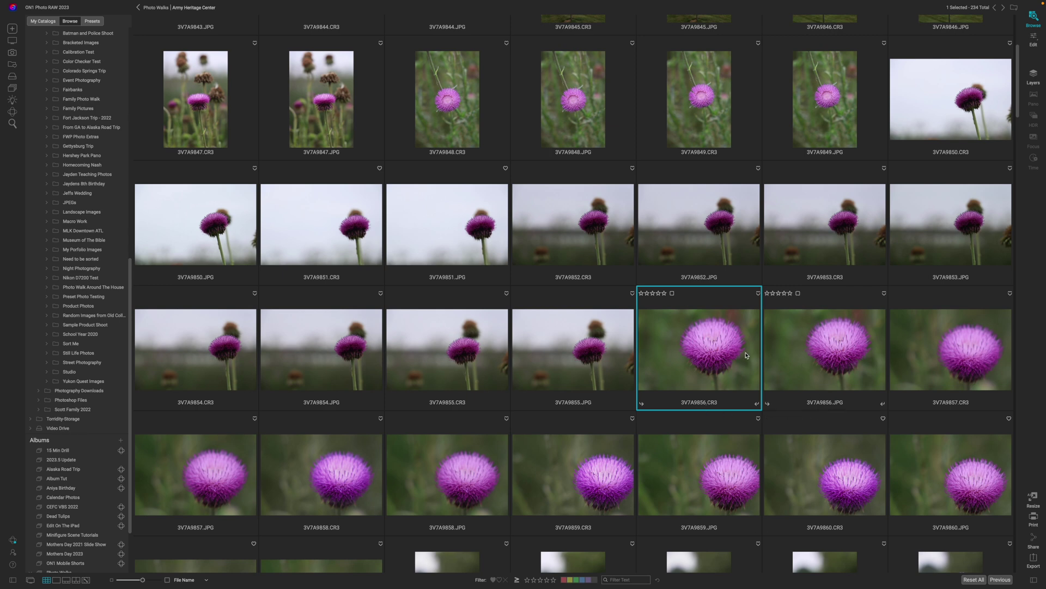
ctrl+click(847, 362)
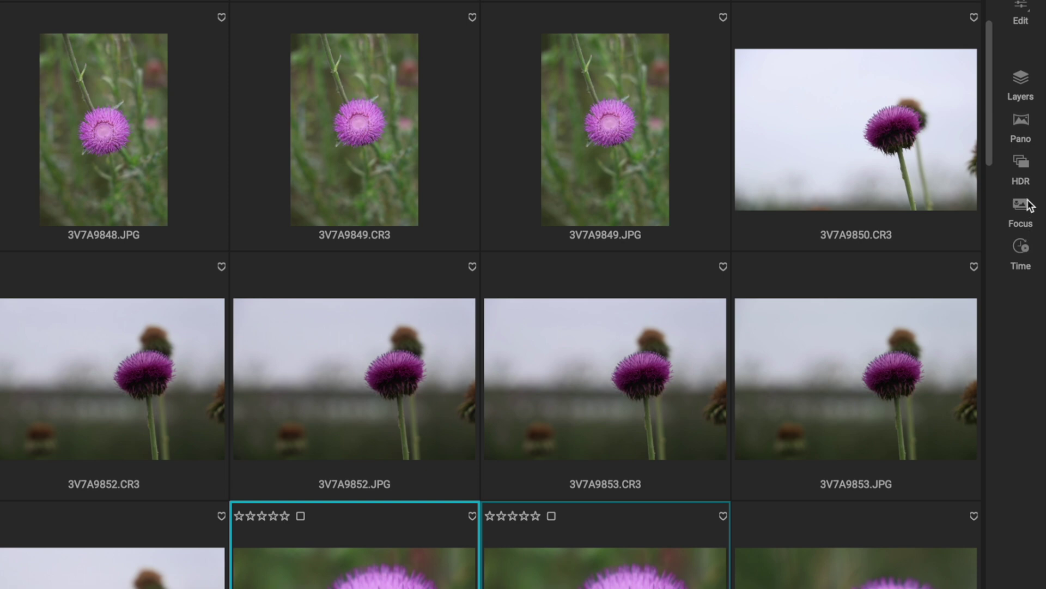
click(1021, 97)
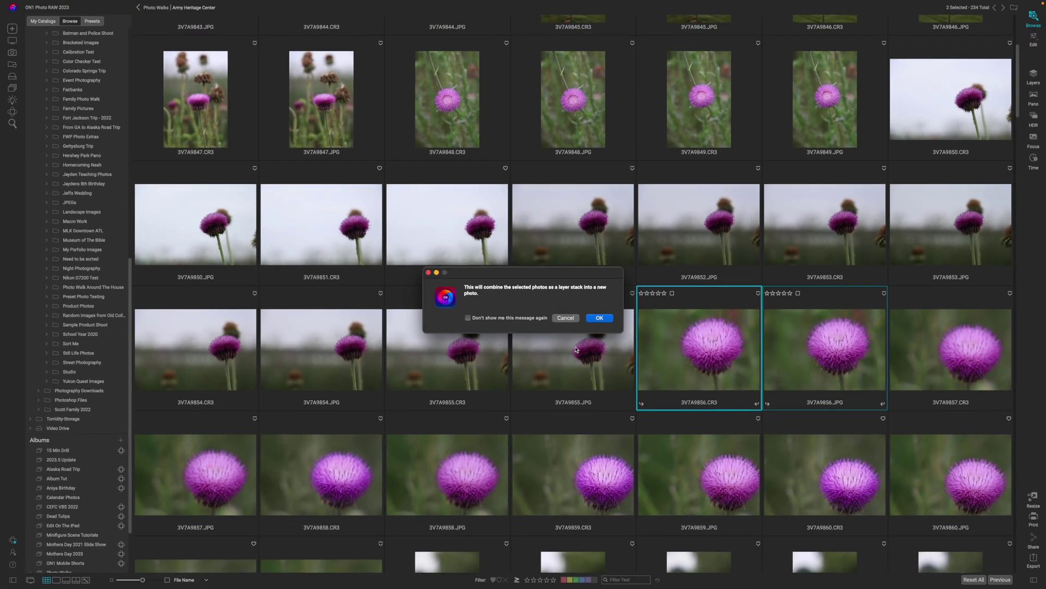
click(600, 319)
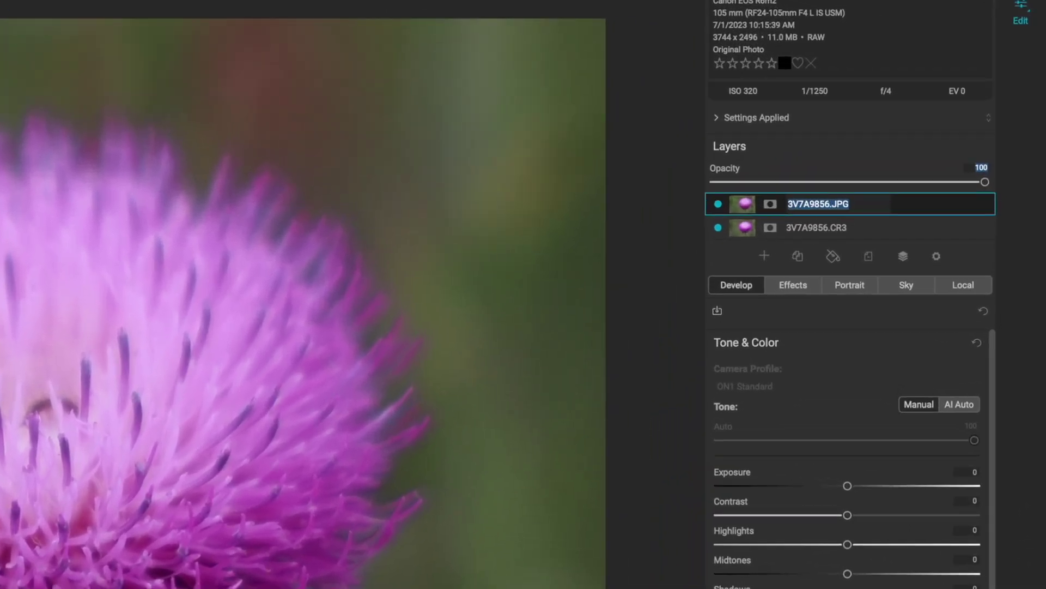
- Name the top layer 'JPG' and the bottom layer 'RAW', then select the RAW layer
text(JPG)
double_click(822, 227)
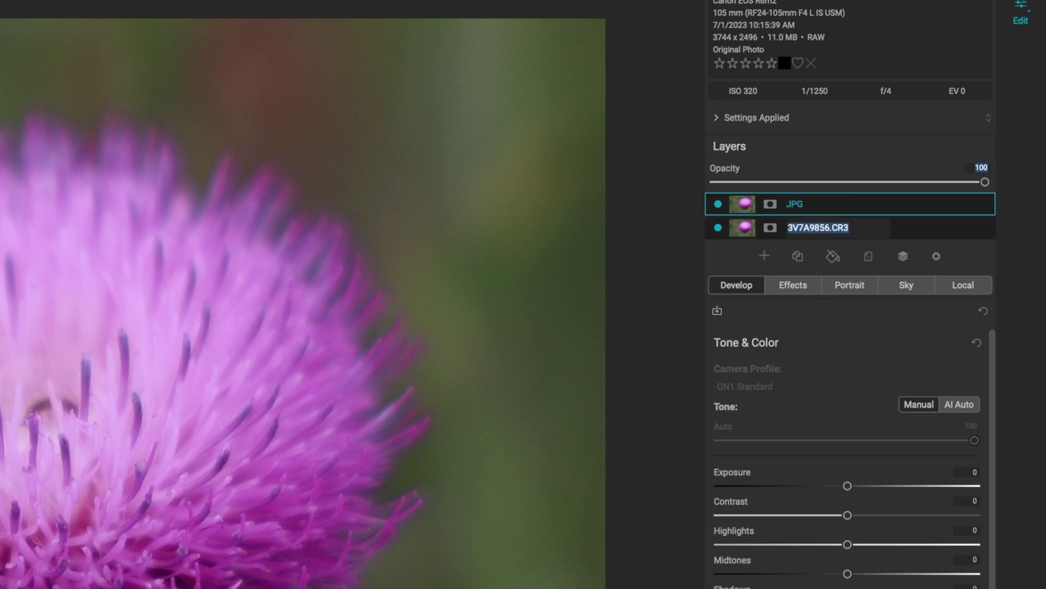
text(RAW)
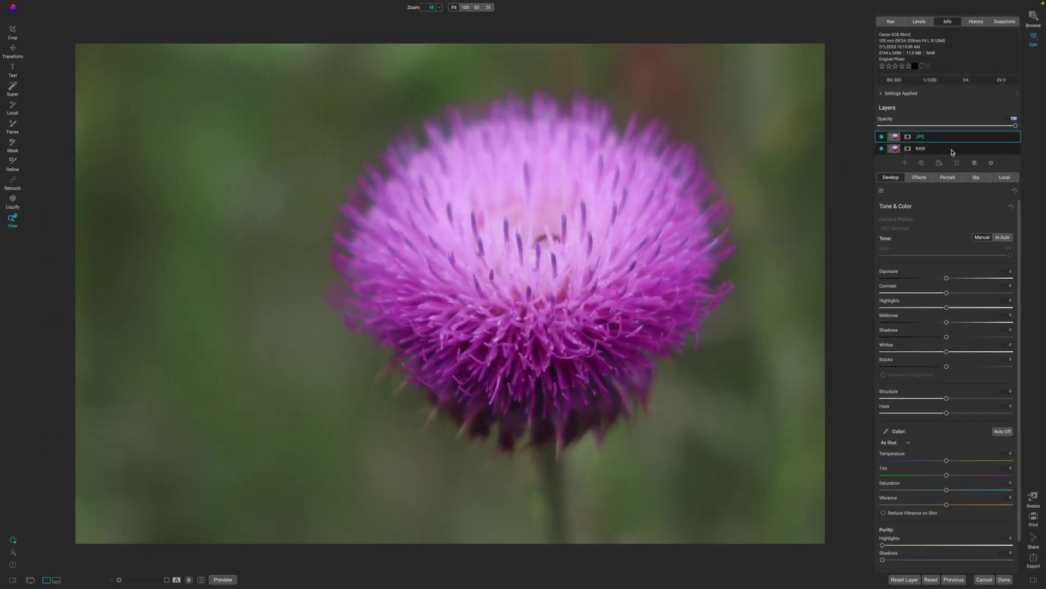
click(822, 212)
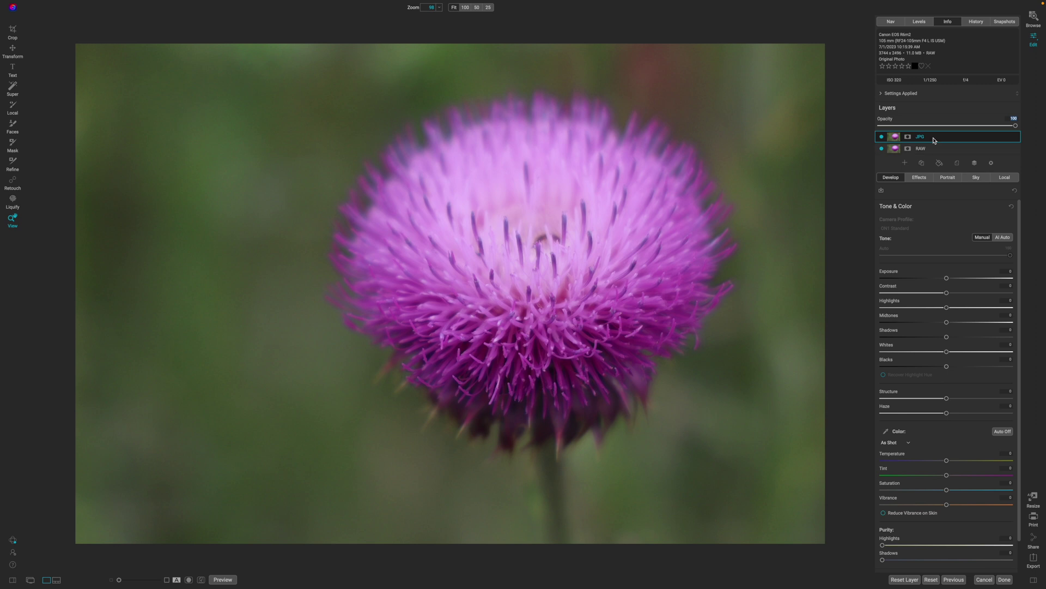
click(932, 149)
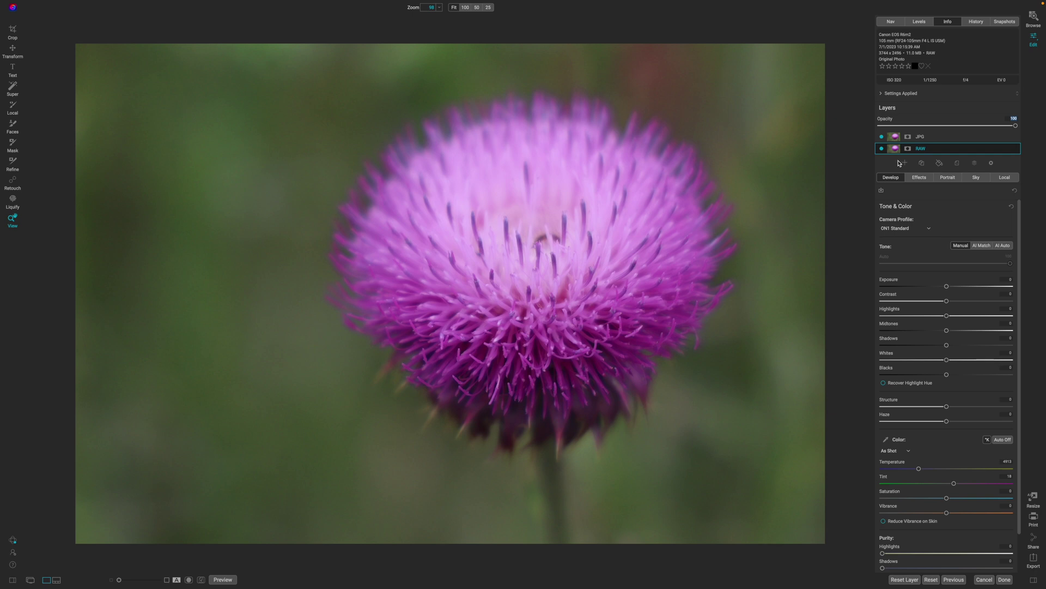
- Toggle the JPG layer's visibility repeatedly against the RAW, ending with the JPG layer visible
click(882, 138)
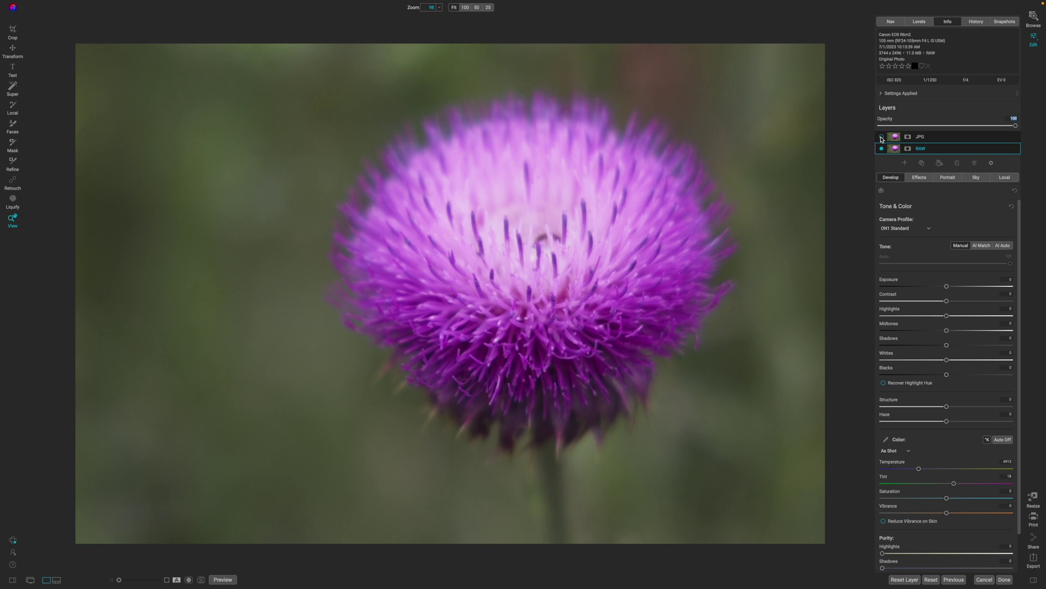
click(882, 136)
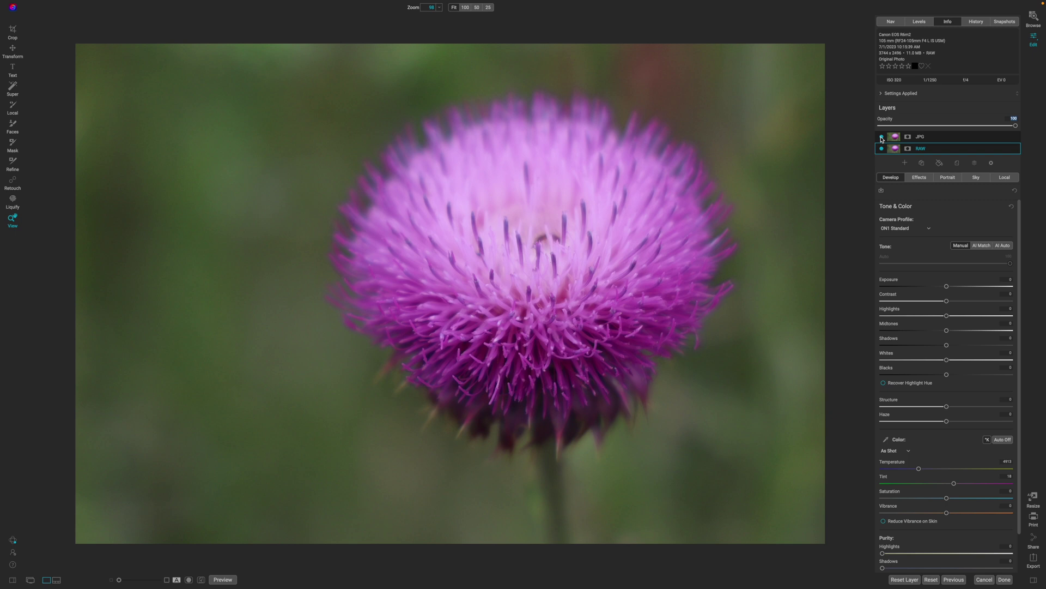
click(882, 136)
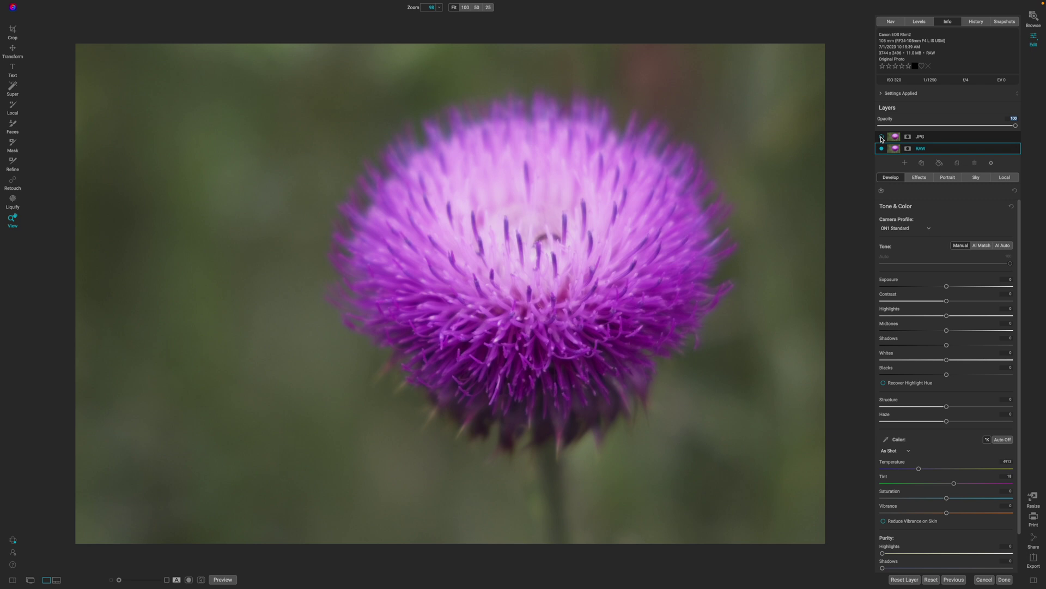
click(882, 137)
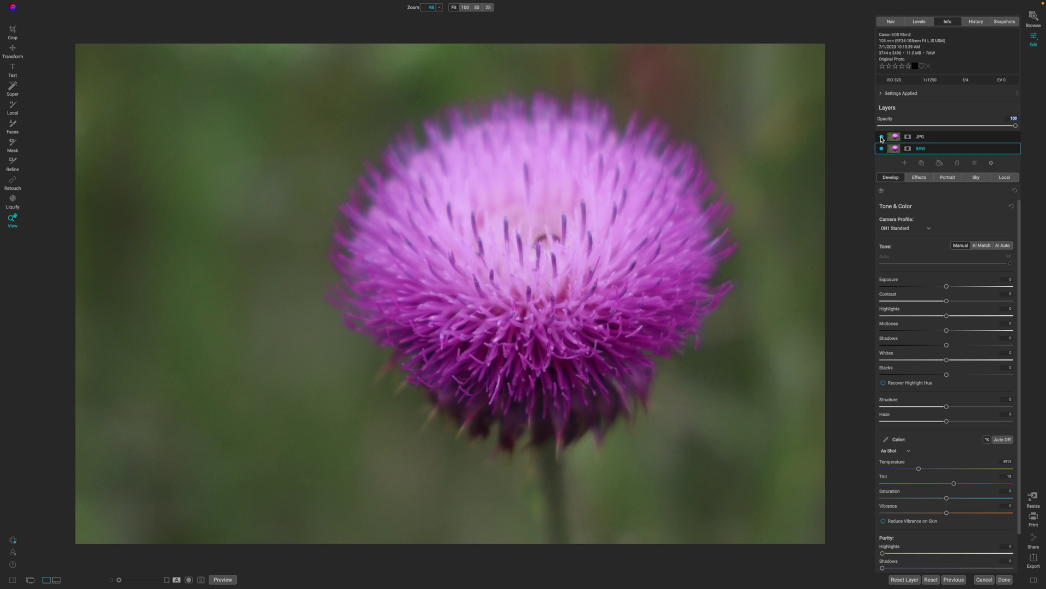
click(881, 137)
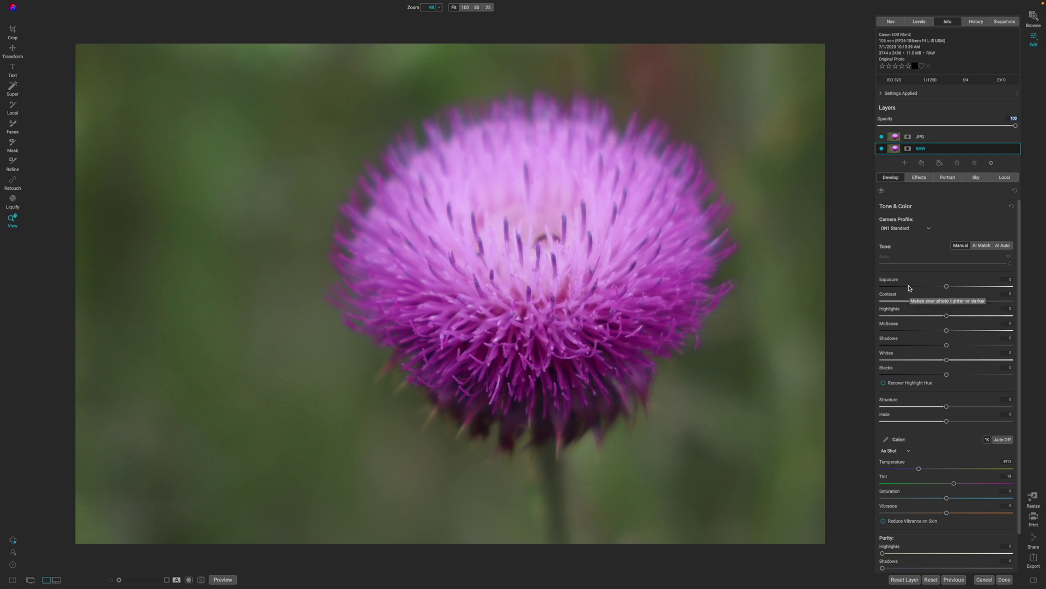
- Set the RAW layer's camera profile to Camera Standard
click(926, 230)
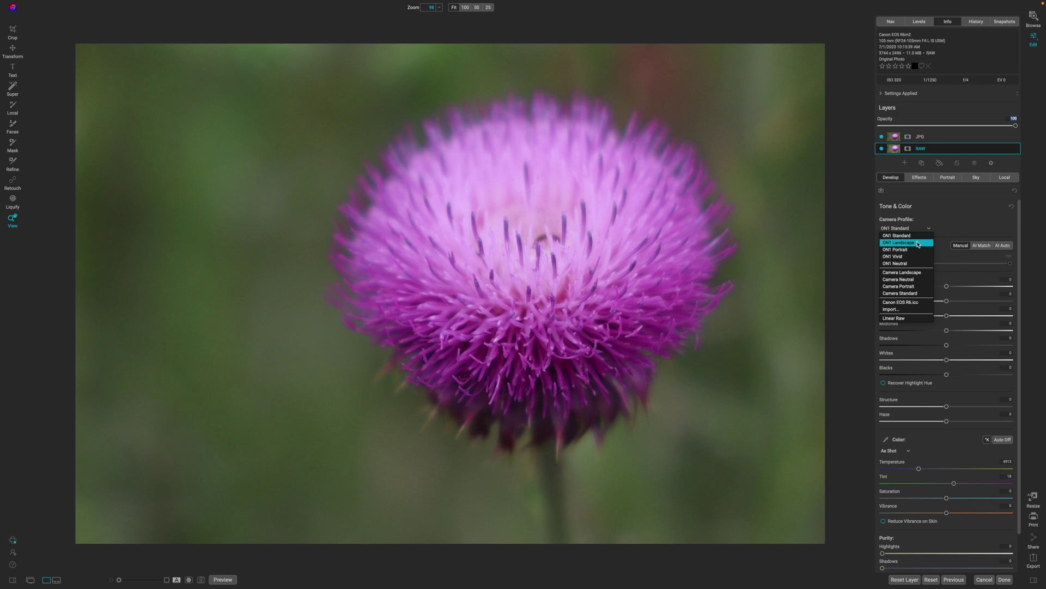
click(881, 140)
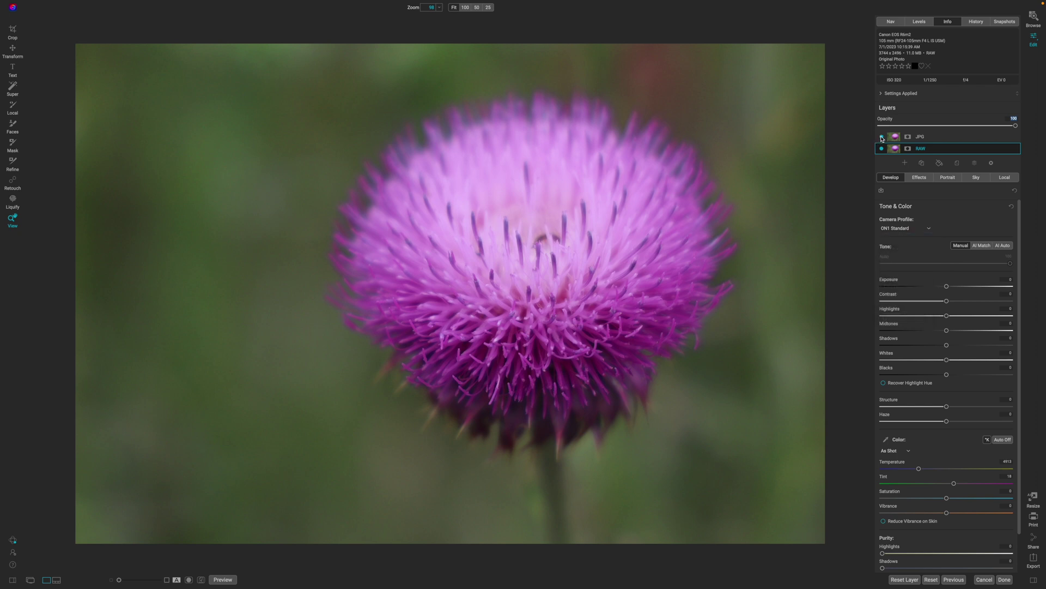
click(882, 137)
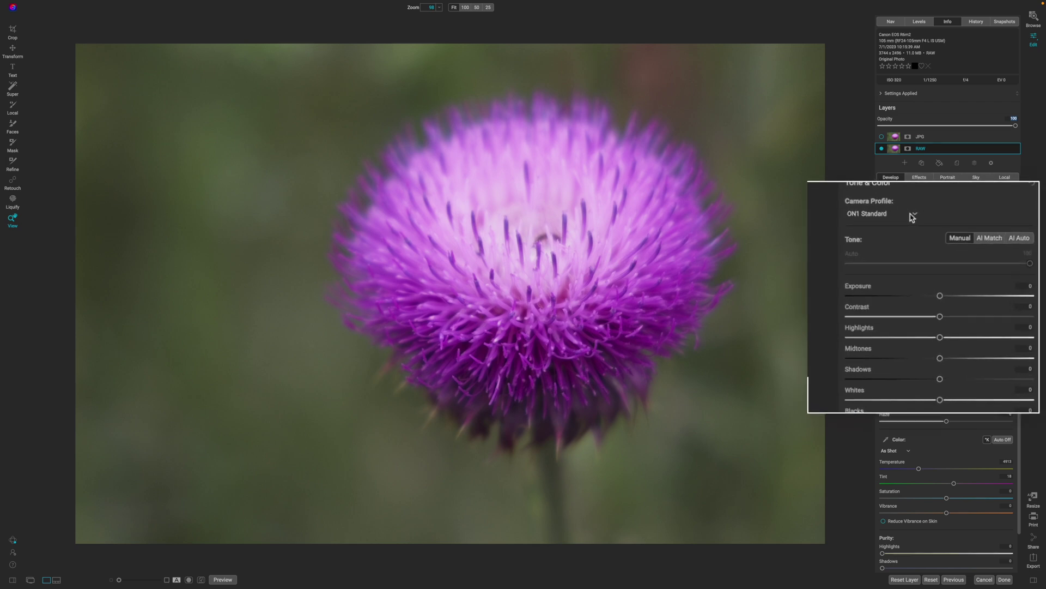
click(928, 229)
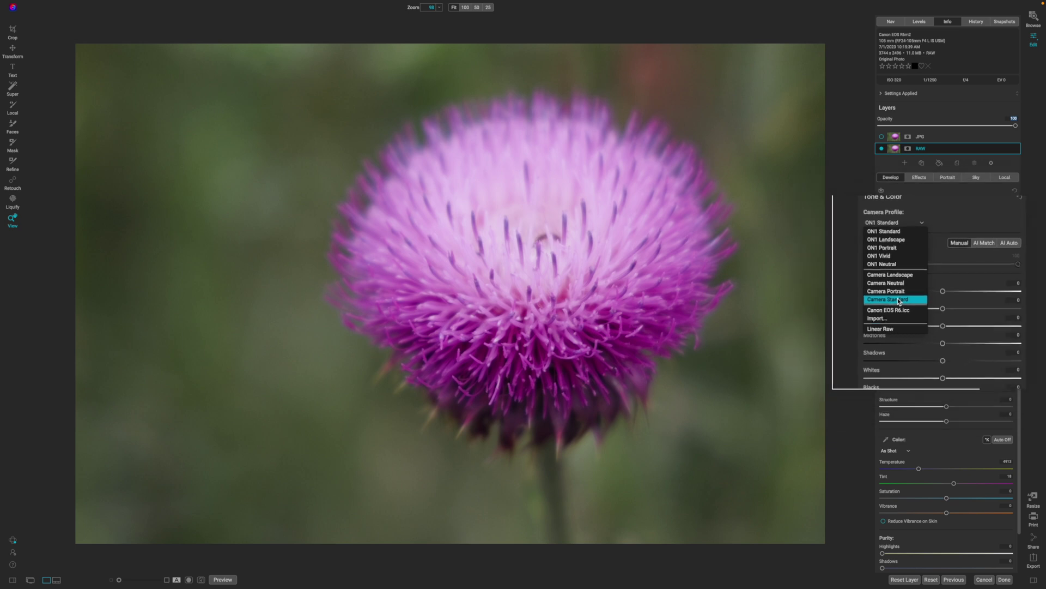
click(909, 295)
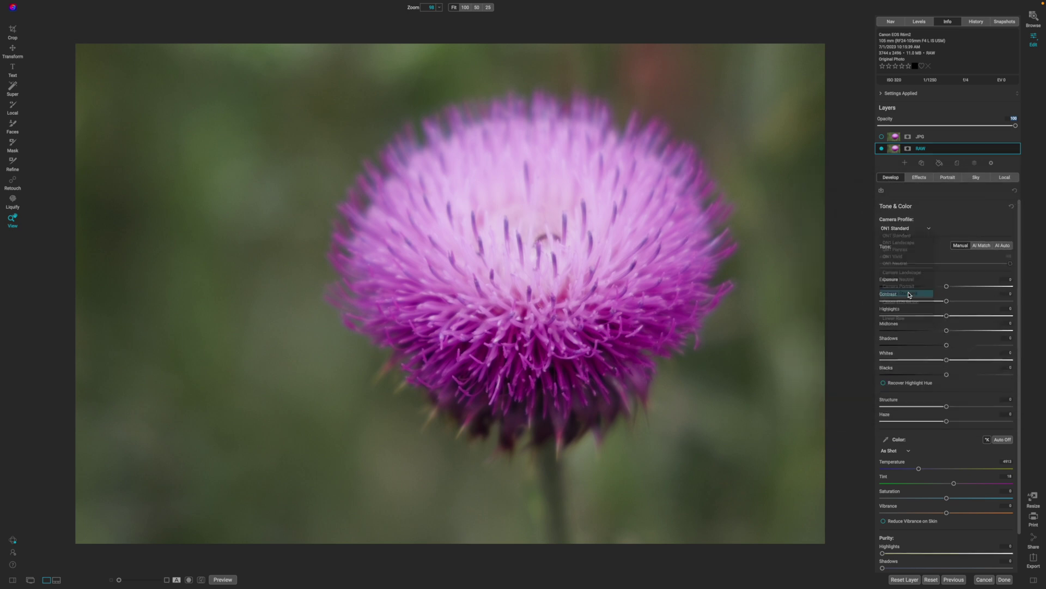
- Compare the Camera Standard RAW against the JPG layer, leaving the JPG layer hidden
click(883, 138)
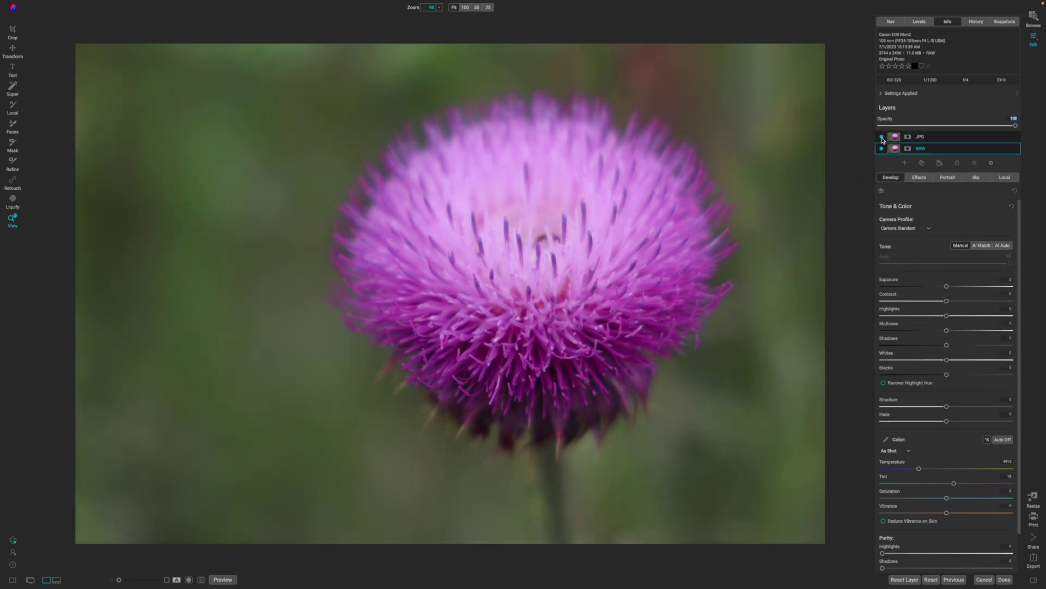
click(882, 138)
click(882, 138)
click(882, 138)
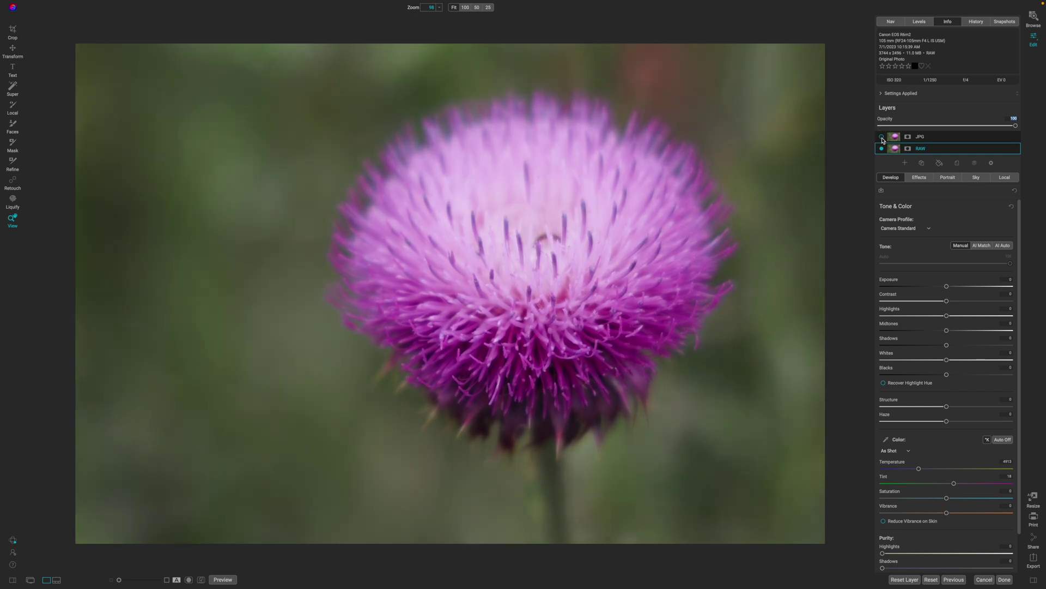
click(883, 138)
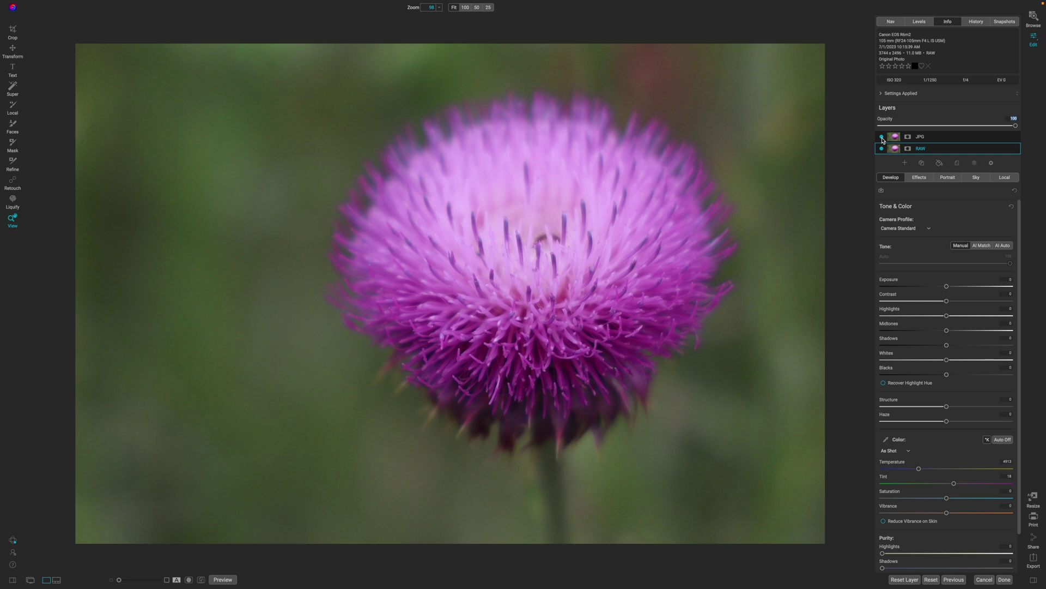
click(882, 138)
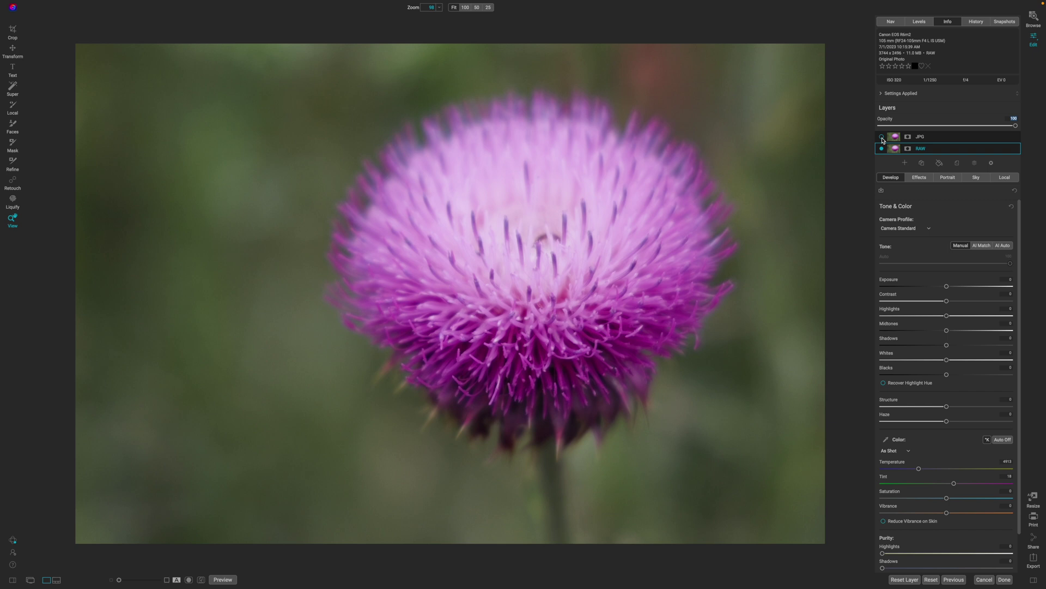
click(882, 137)
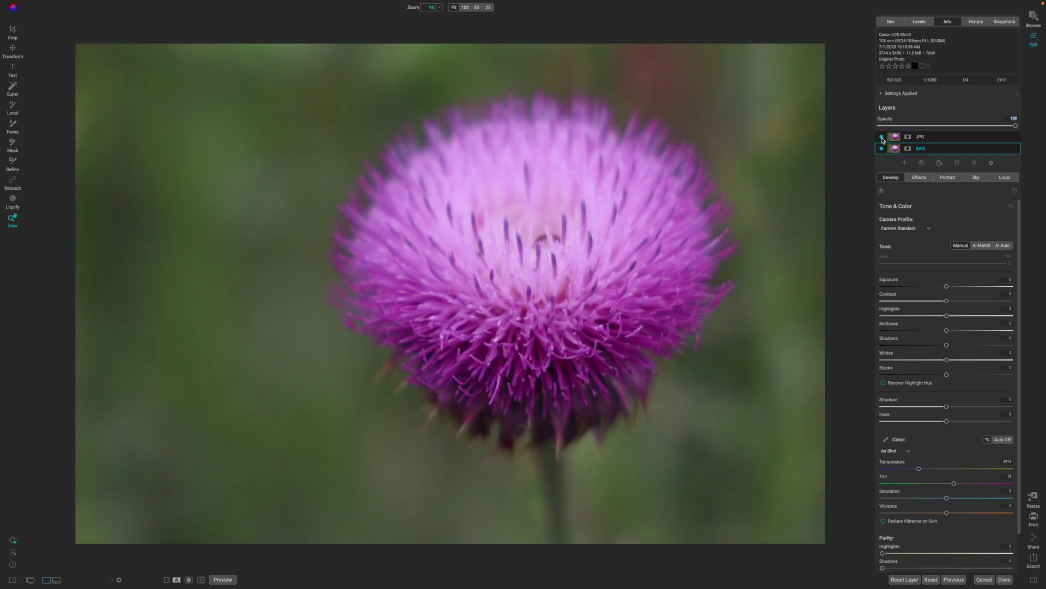
click(882, 138)
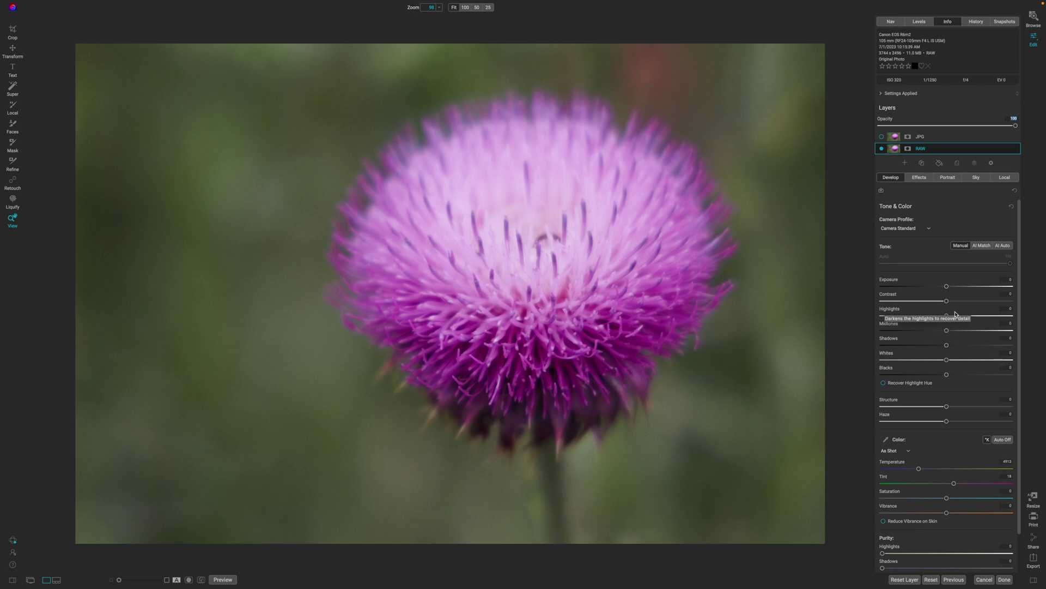
mouse_move(947, 317)
mouse_down()
mouse_move(907, 320)
mouse_move(938, 321)
mouse_up()
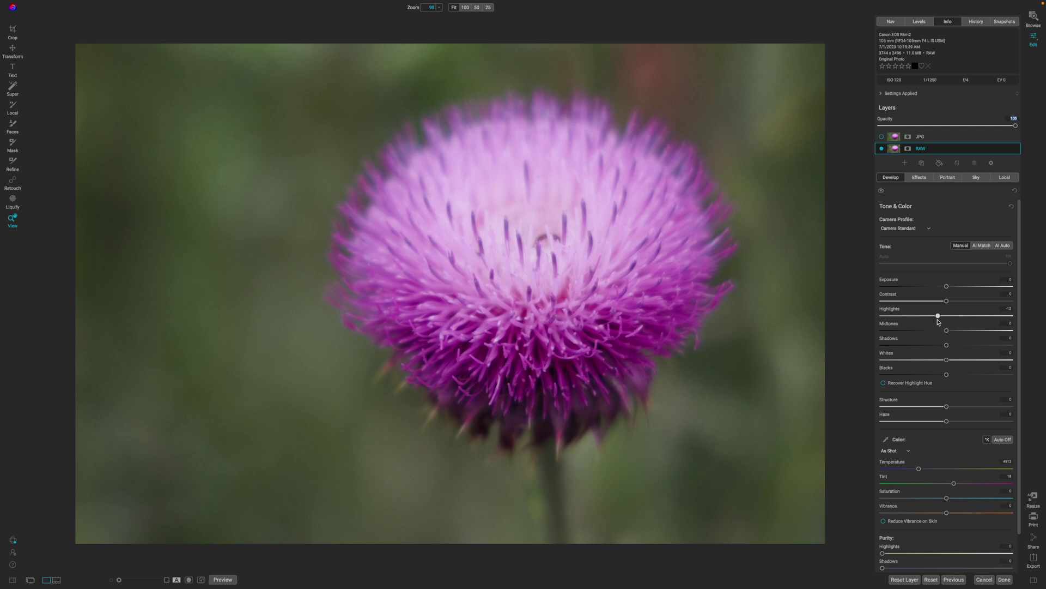
click(882, 137)
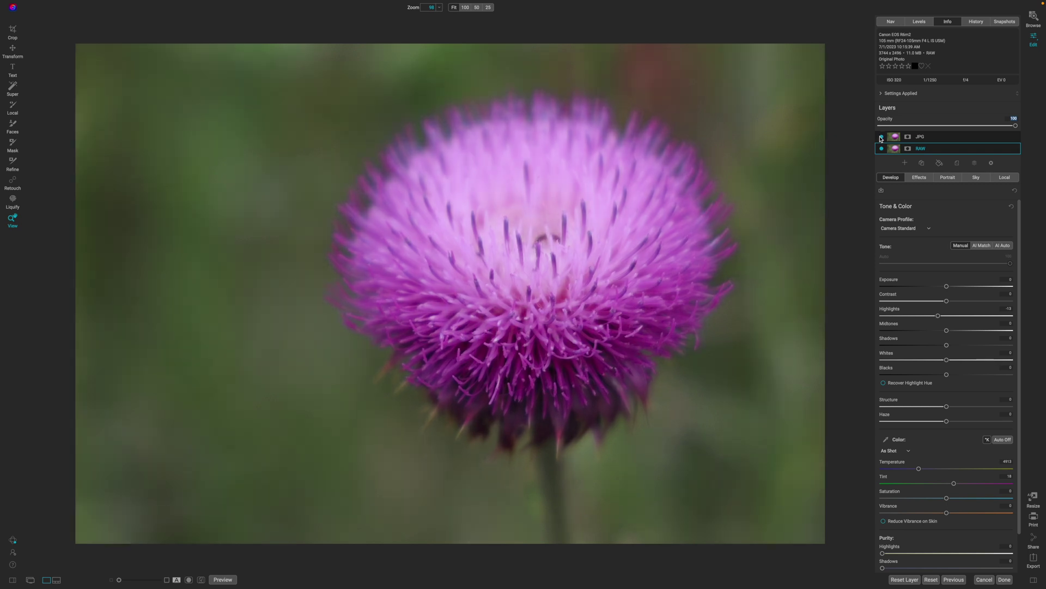
click(882, 137)
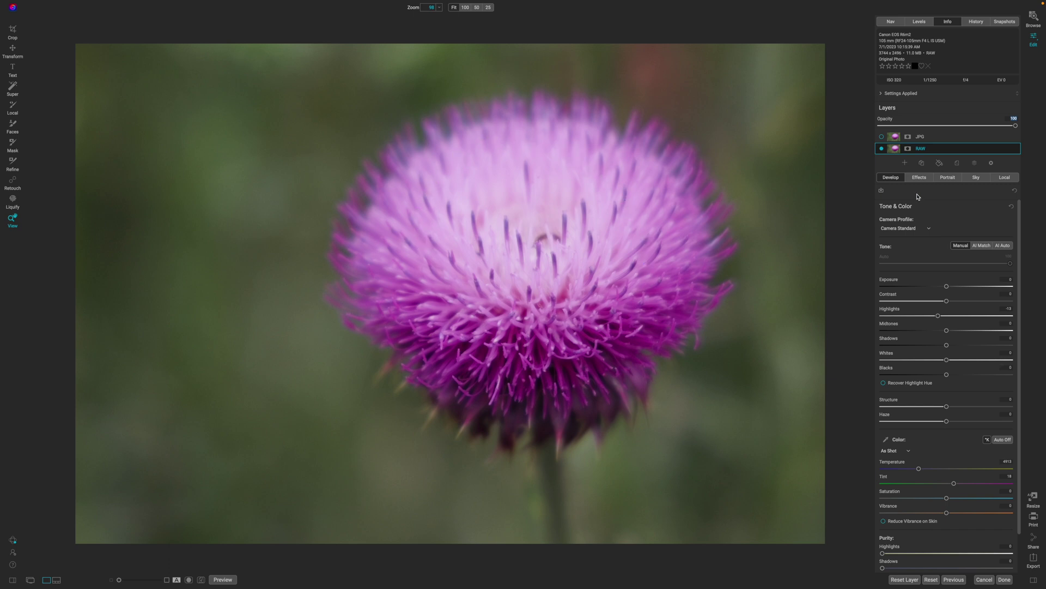
click(881, 137)
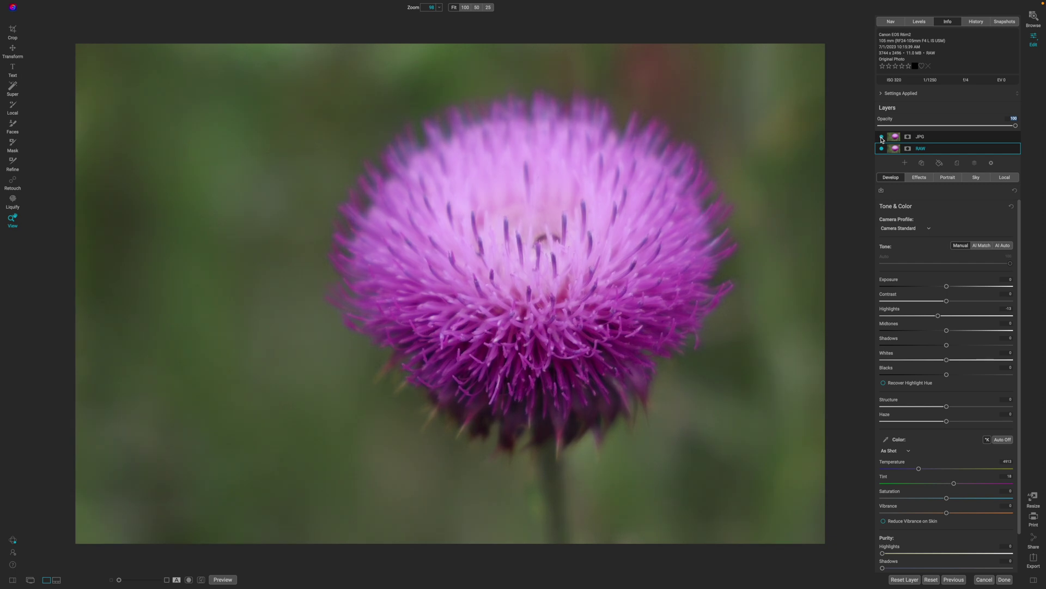
click(882, 137)
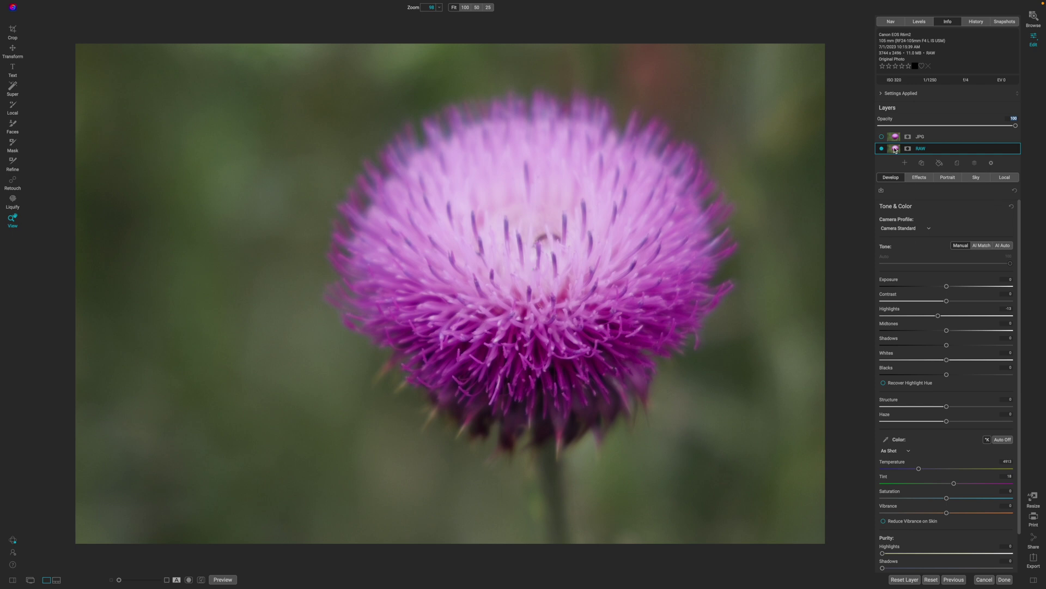
click(882, 136)
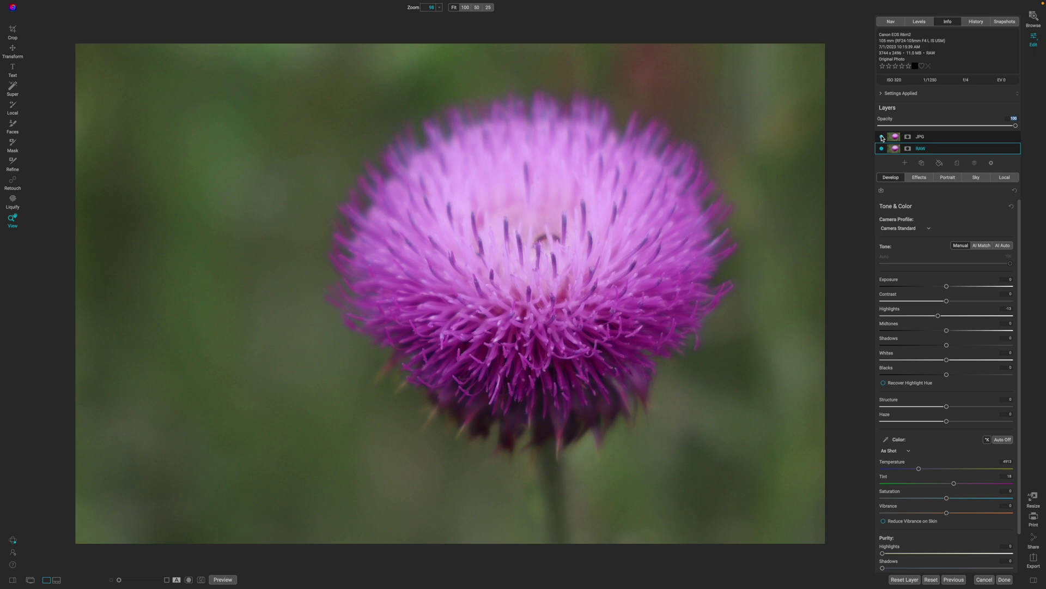
click(882, 137)
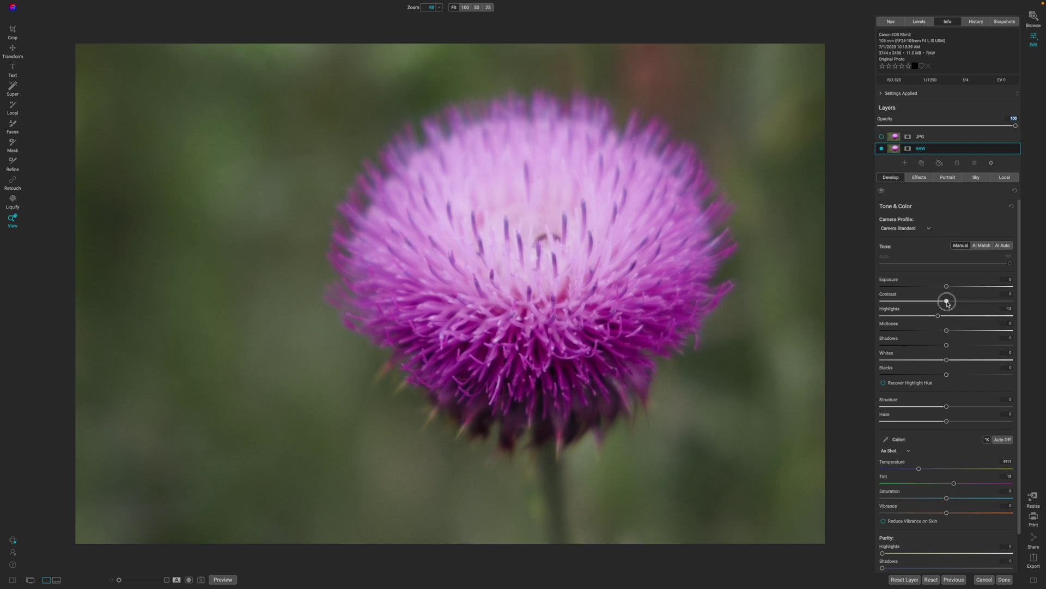
- Raise the RAW layer's Contrast and compare it against the JPG layer
drag(947, 303, 964, 302)
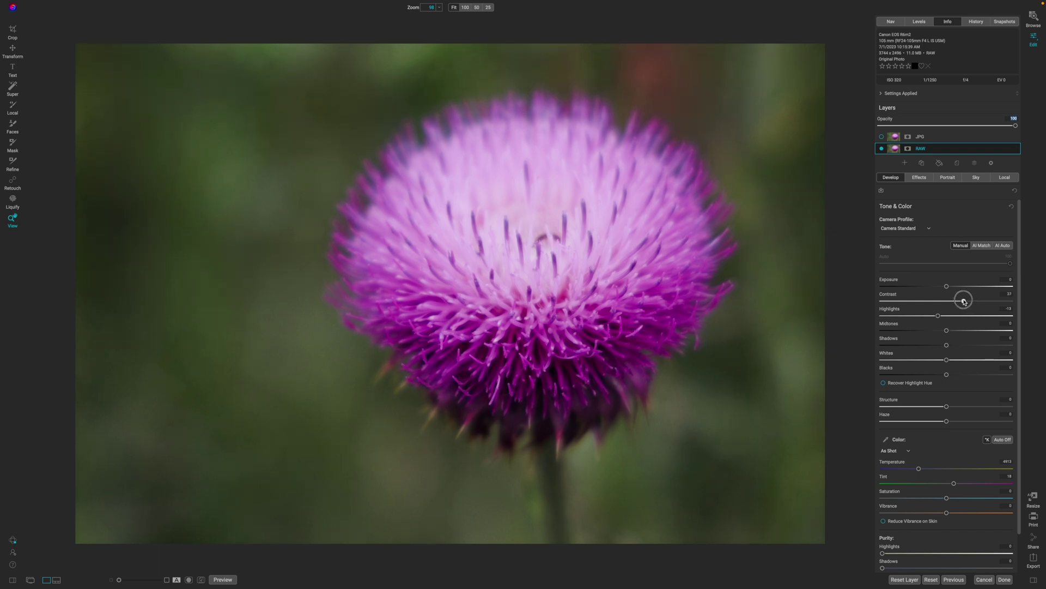
click(882, 137)
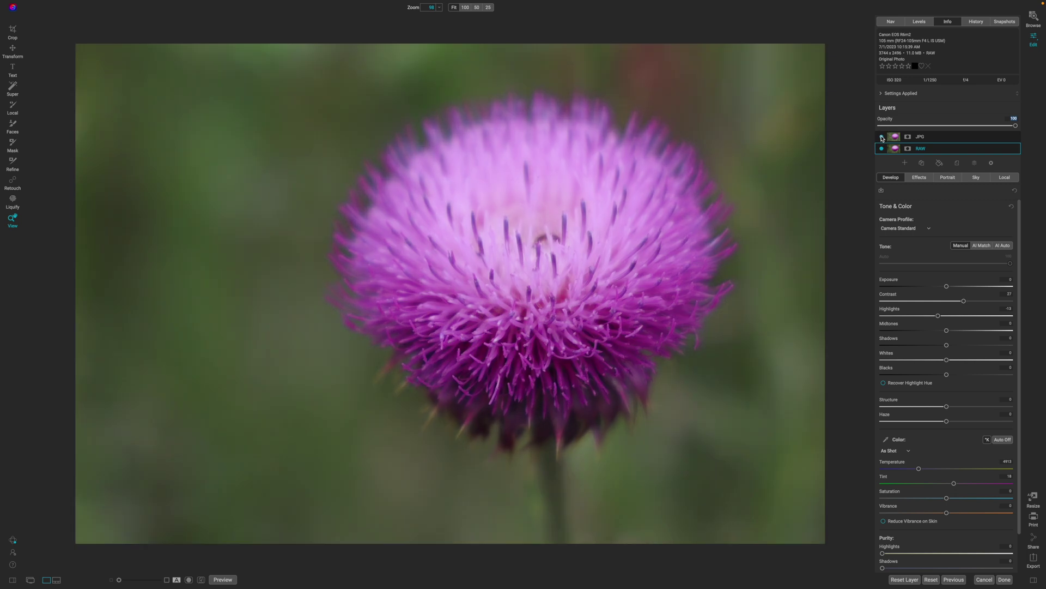
click(882, 137)
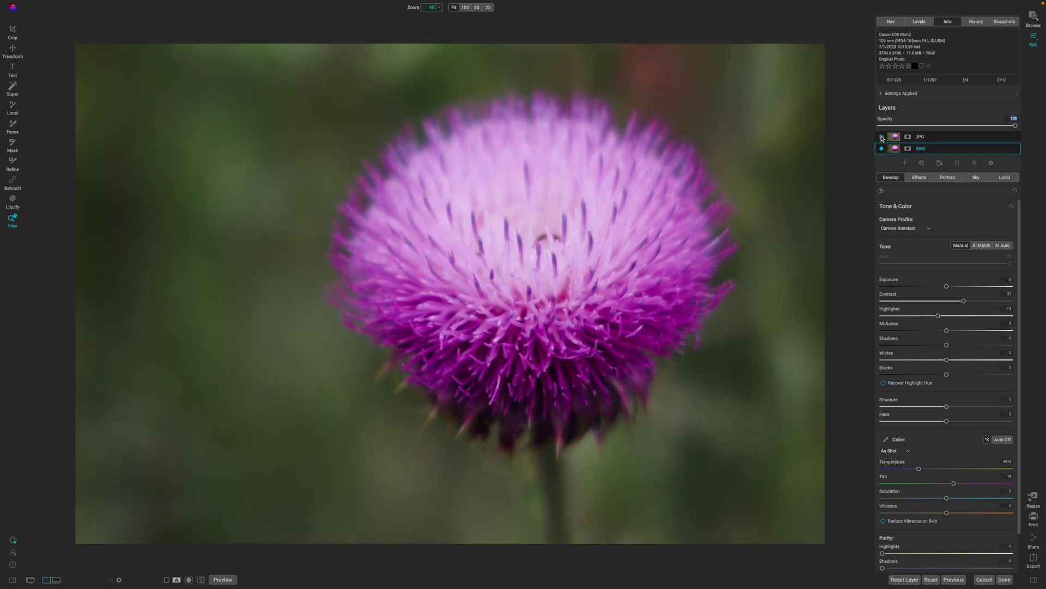
click(882, 137)
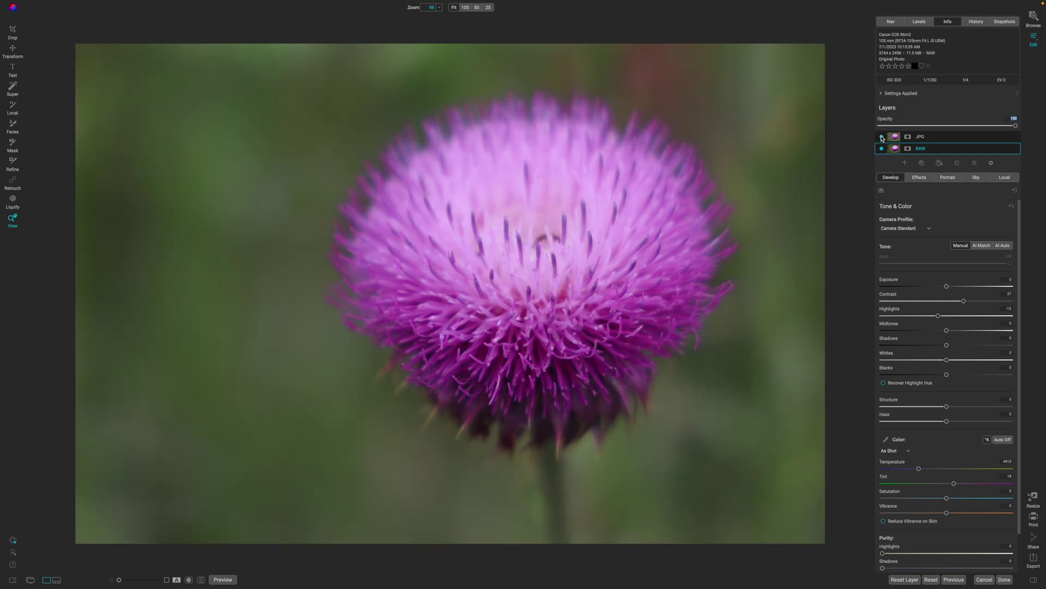
click(881, 136)
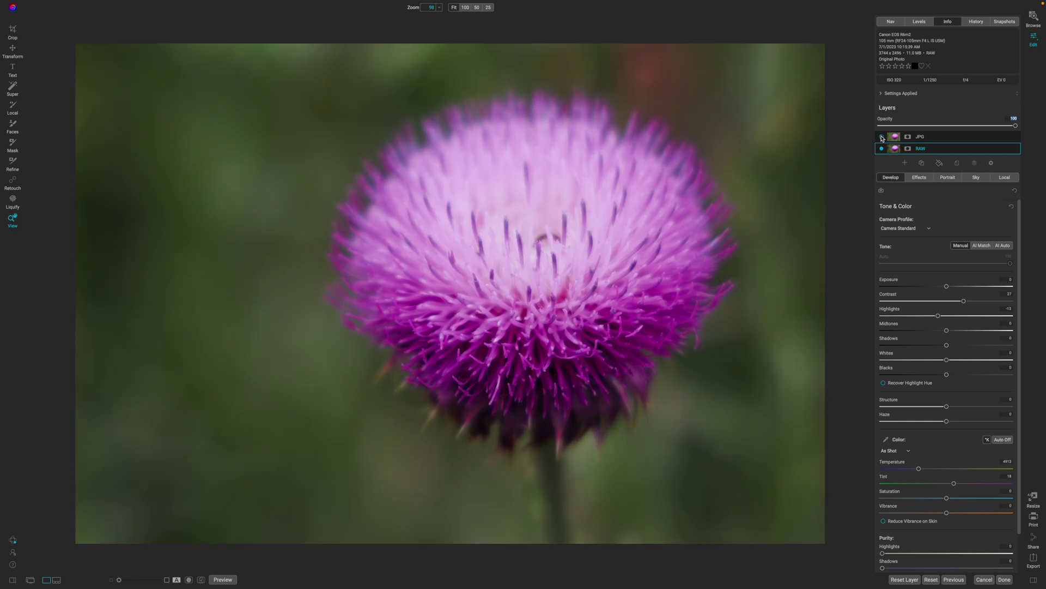
- Pull Contrast back slightly and recheck against the JPG, leaving the JPG layer shown
drag(963, 301, 951, 302)
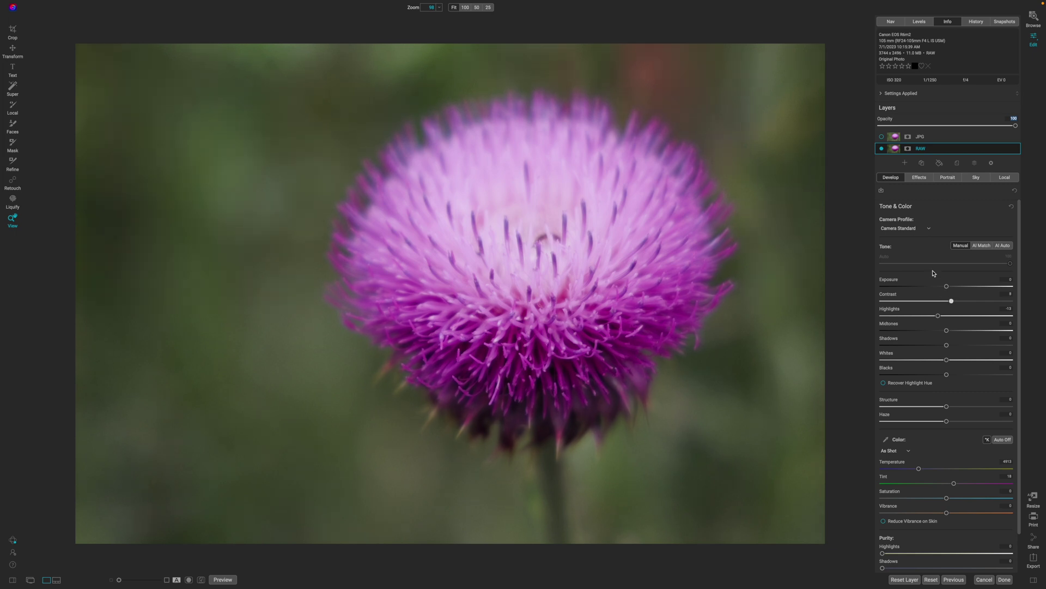
click(882, 138)
click(882, 138)
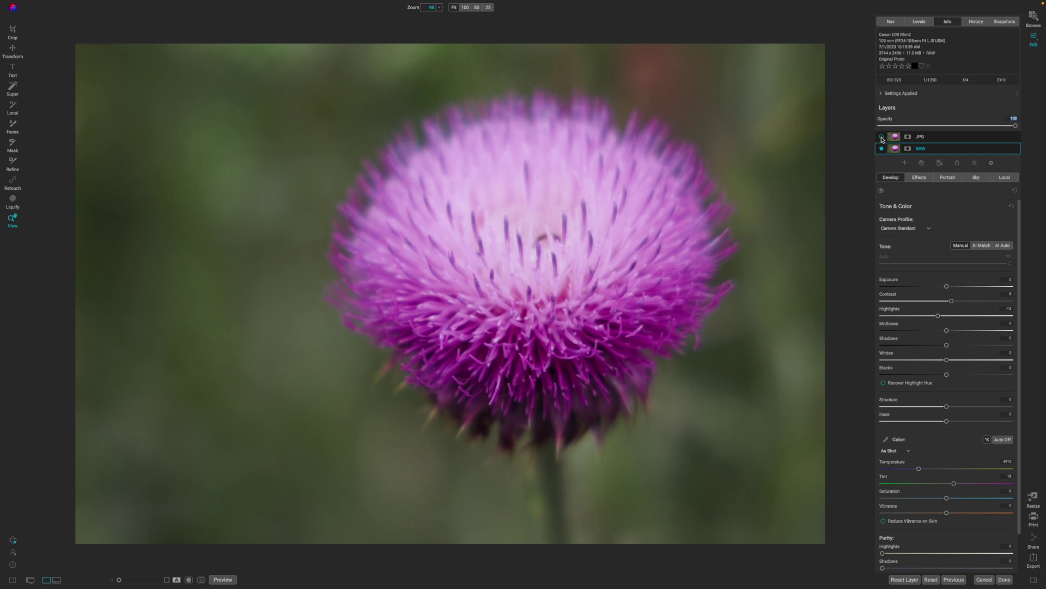
click(882, 138)
click(882, 137)
click(882, 138)
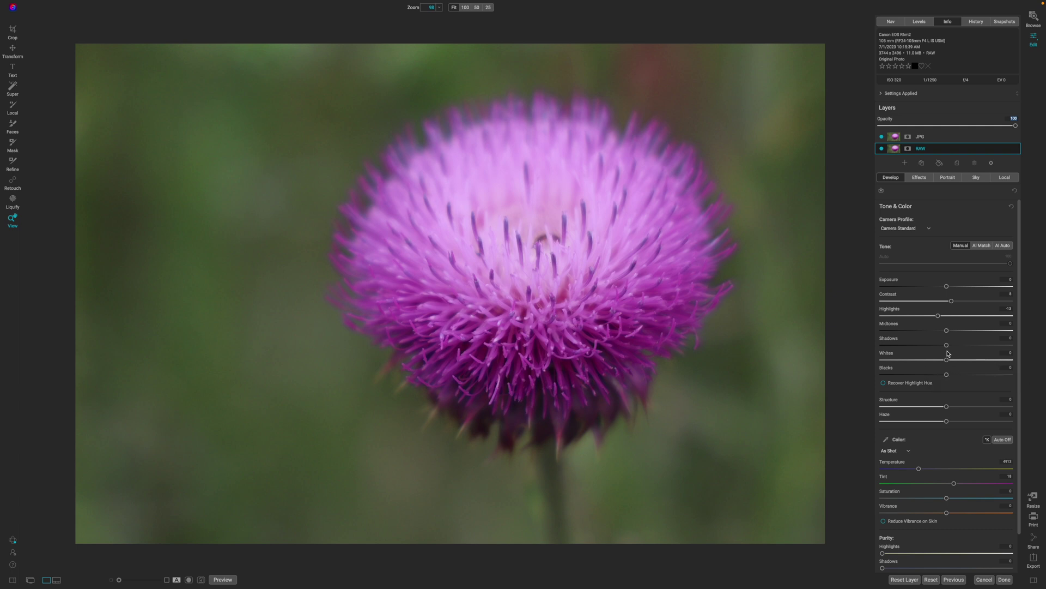
- Lift the RAW layer's Shadows slightly and compare it with the JPG layer
click(882, 136)
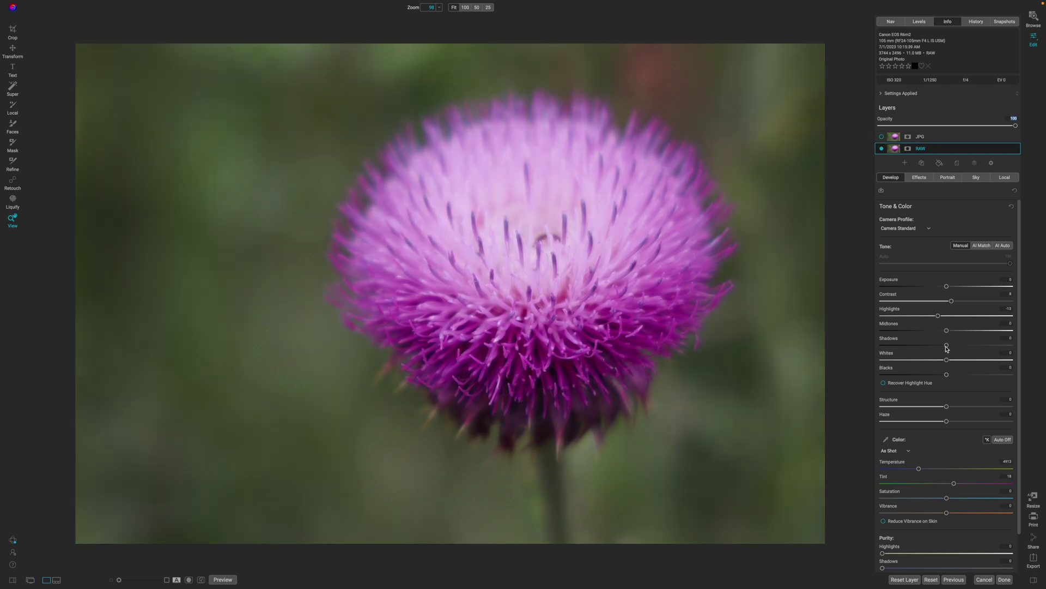
drag(946, 345, 954, 346)
click(882, 137)
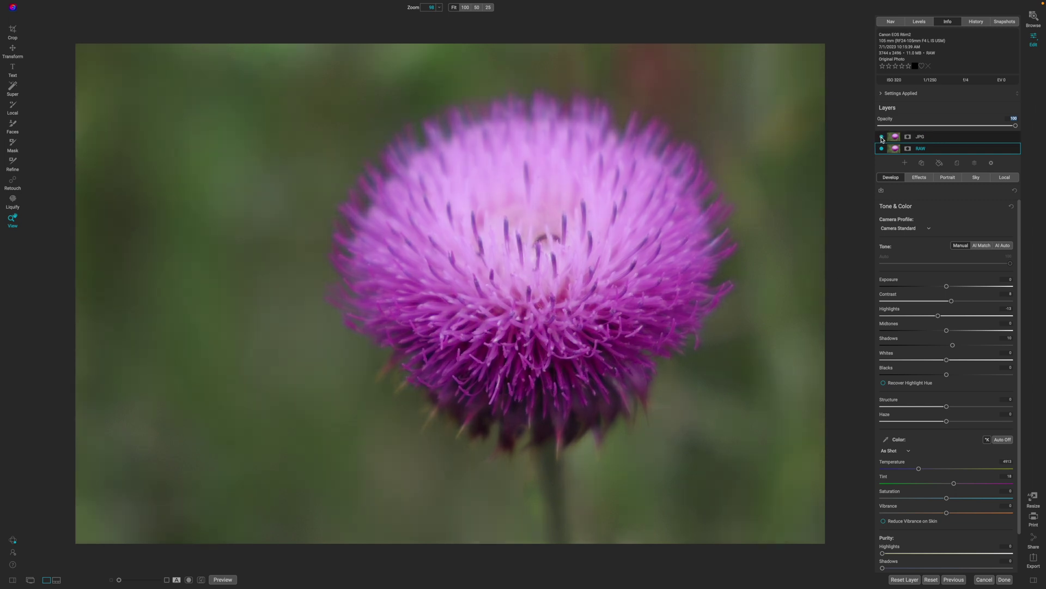
click(882, 136)
click(882, 137)
- Keep comparing the lifted-shadow RAW with the JPG, ending with the JPG layer hidden
click(882, 137)
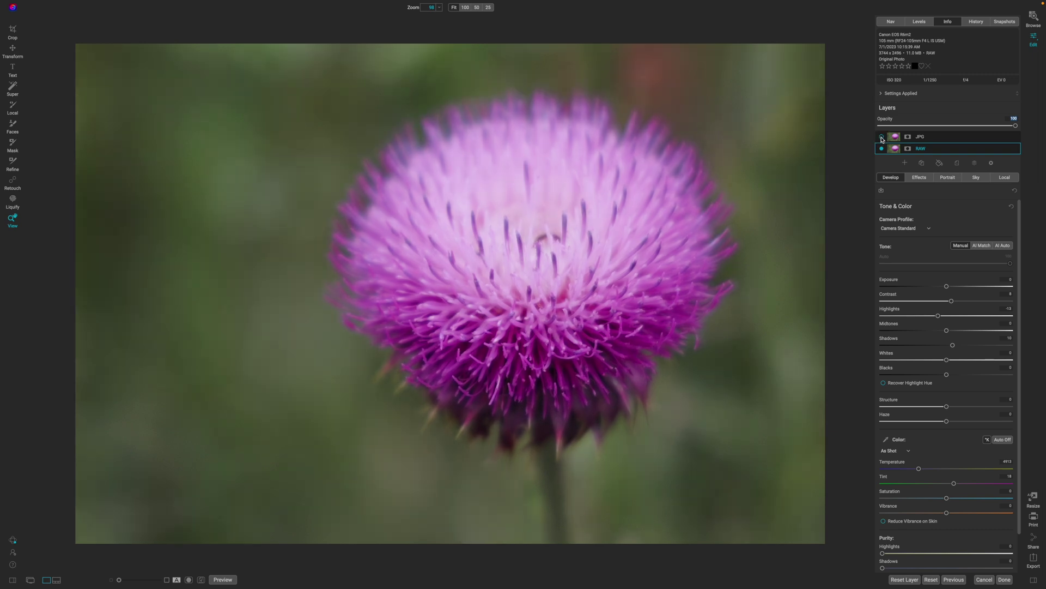
click(882, 137)
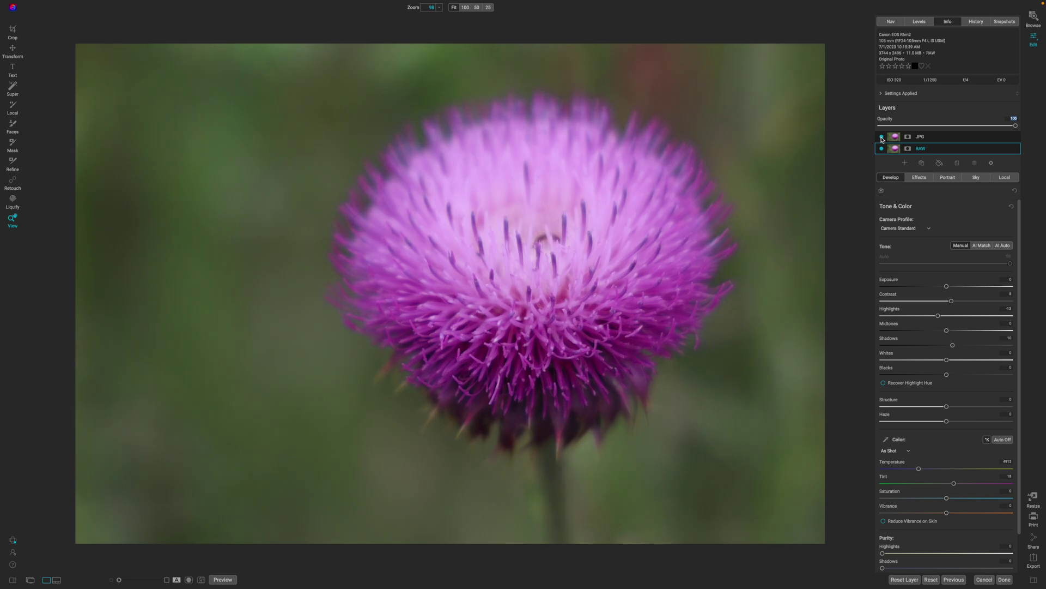
click(882, 137)
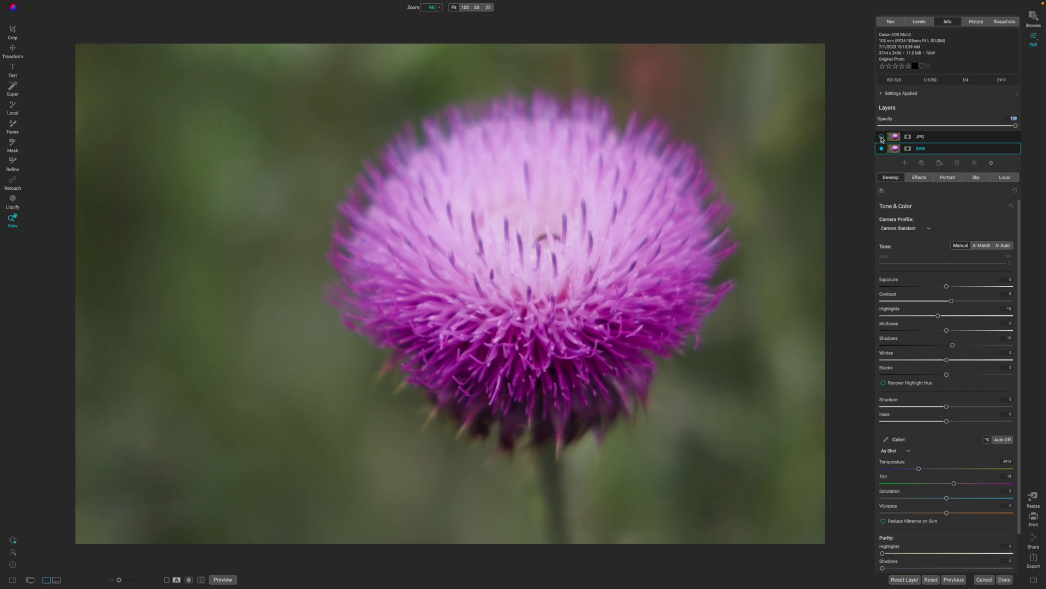
click(882, 137)
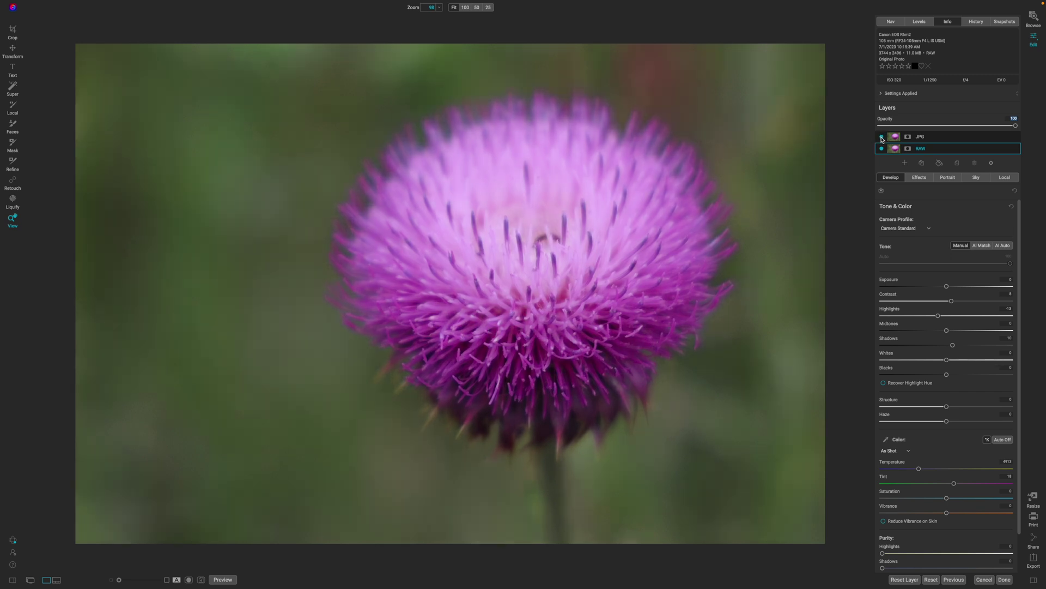
click(882, 138)
click(882, 138)
click(882, 137)
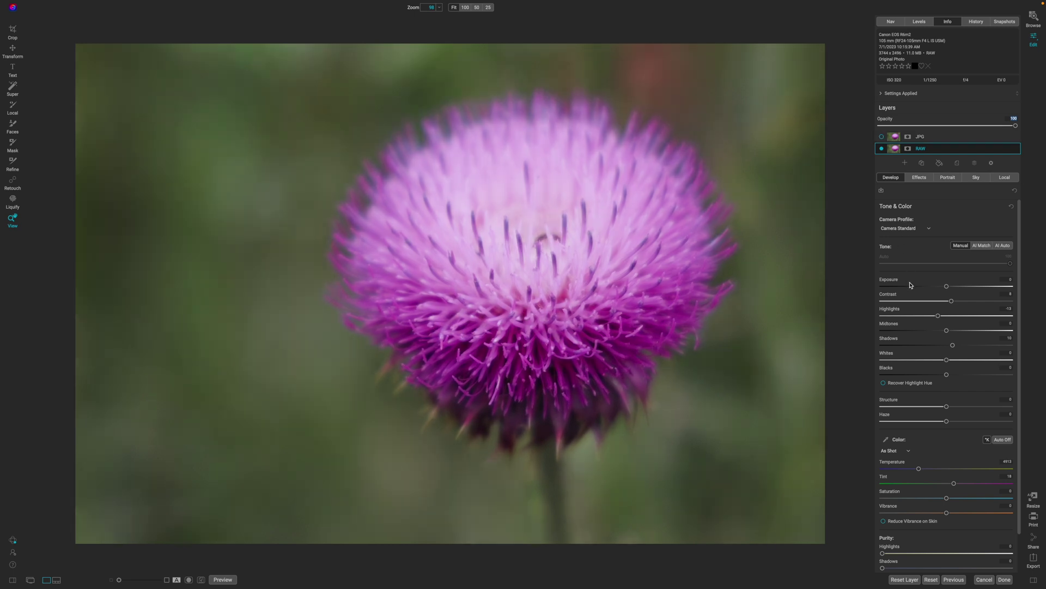
- Nudge the RAW layer's Midtones slightly lower and compare with the JPG, leaving the JPG hidden
click(947, 331)
mouse_move(948, 332)
mouse_down()
mouse_move(957, 333)
mouse_move(944, 334)
mouse_up()
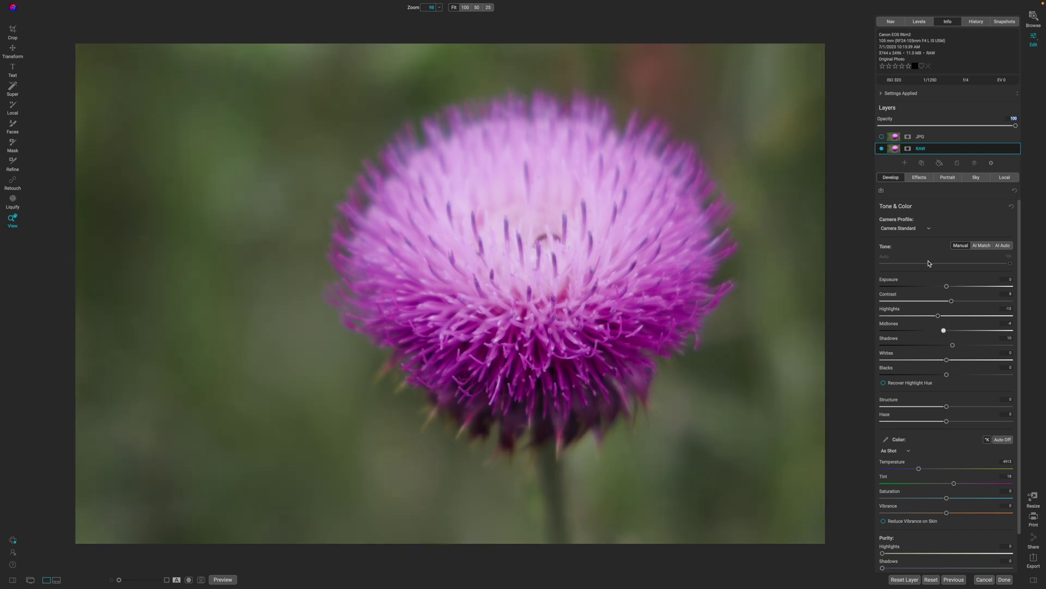
click(882, 137)
click(882, 137)
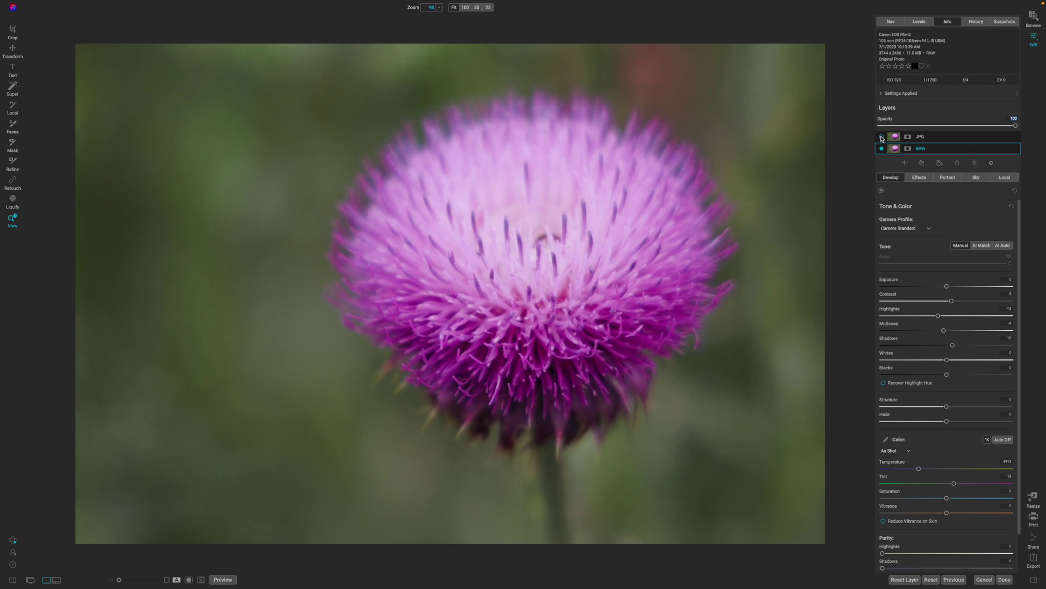
click(882, 137)
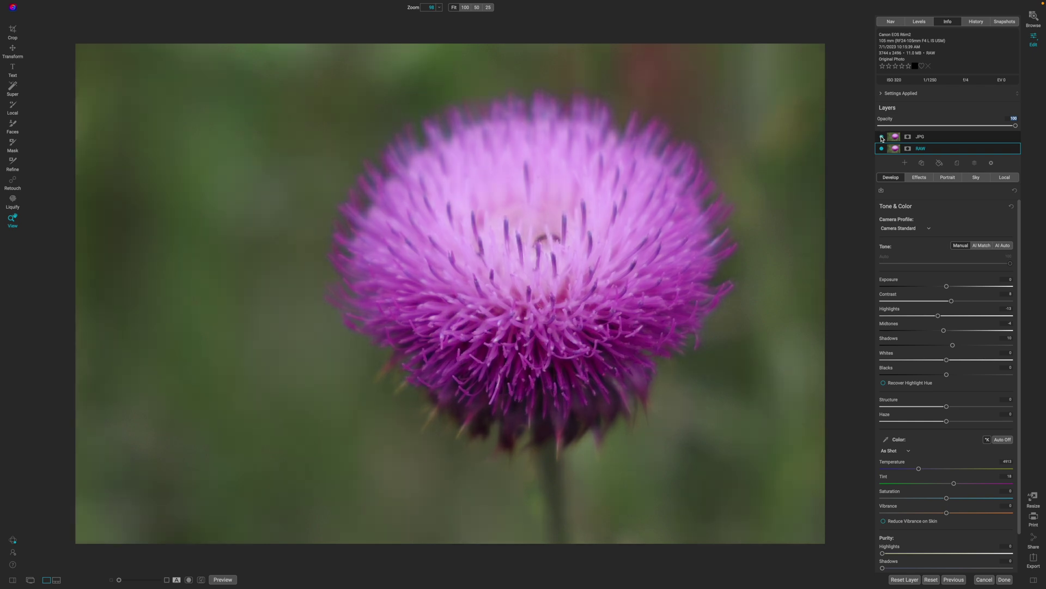
click(882, 137)
click(882, 137)
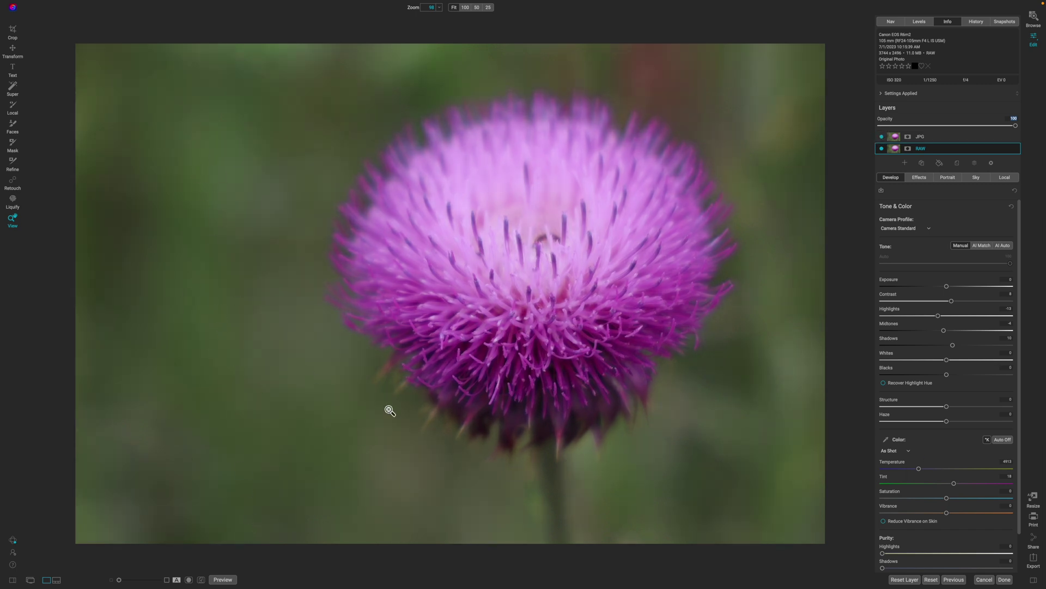
click(881, 136)
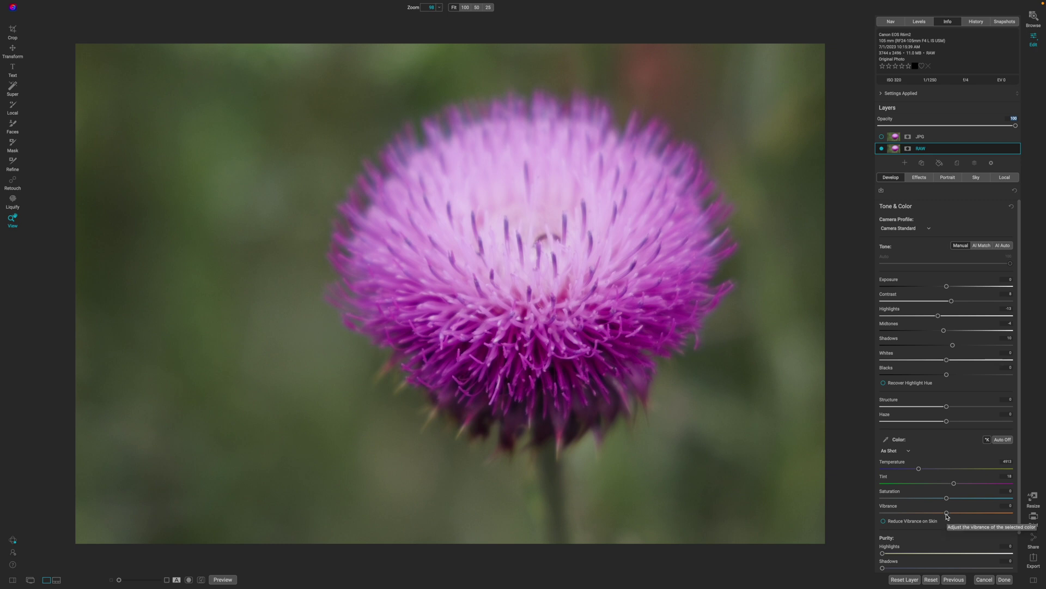
- Raise the RAW layer's Vibrance and compare it against the JPG layer
click(947, 513)
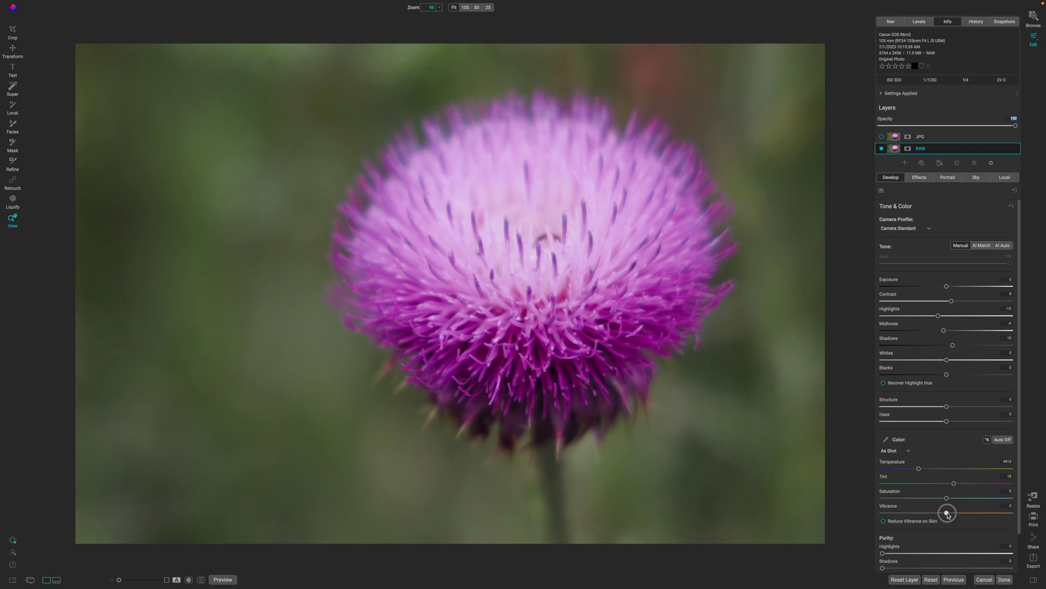
drag(948, 514, 962, 515)
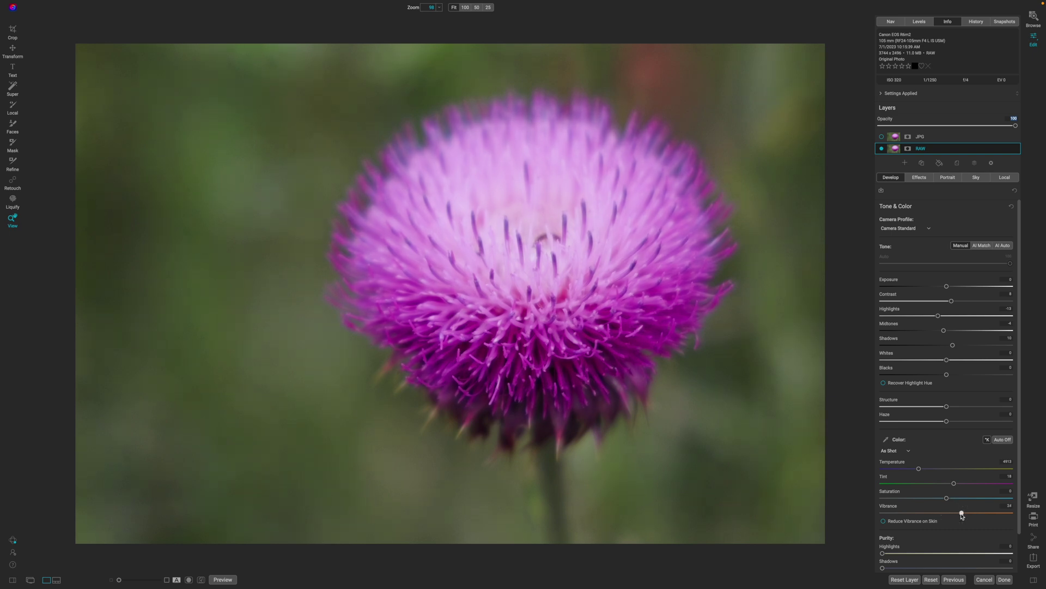
click(882, 137)
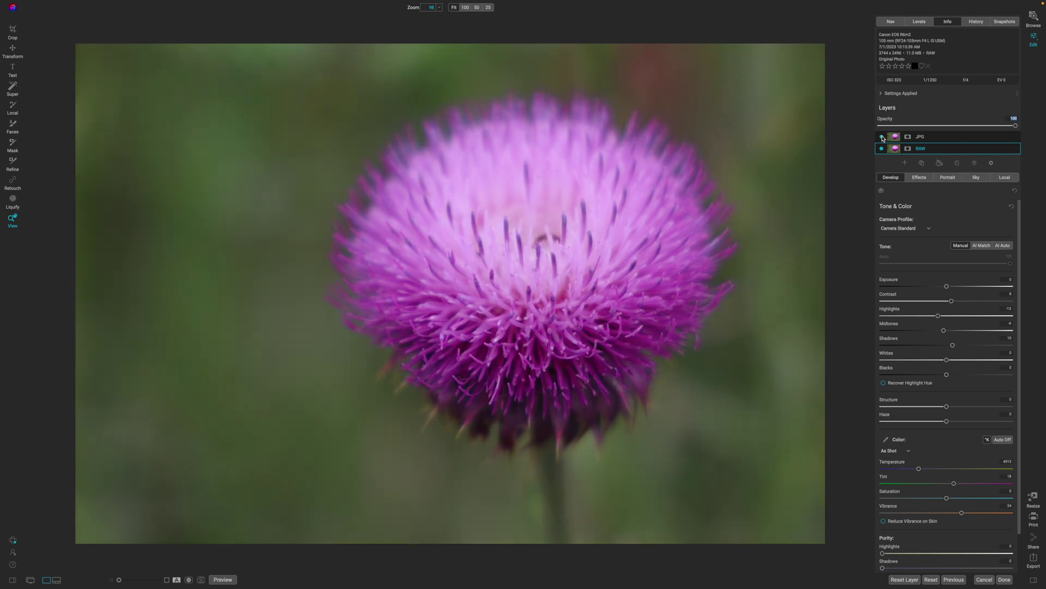
click(883, 138)
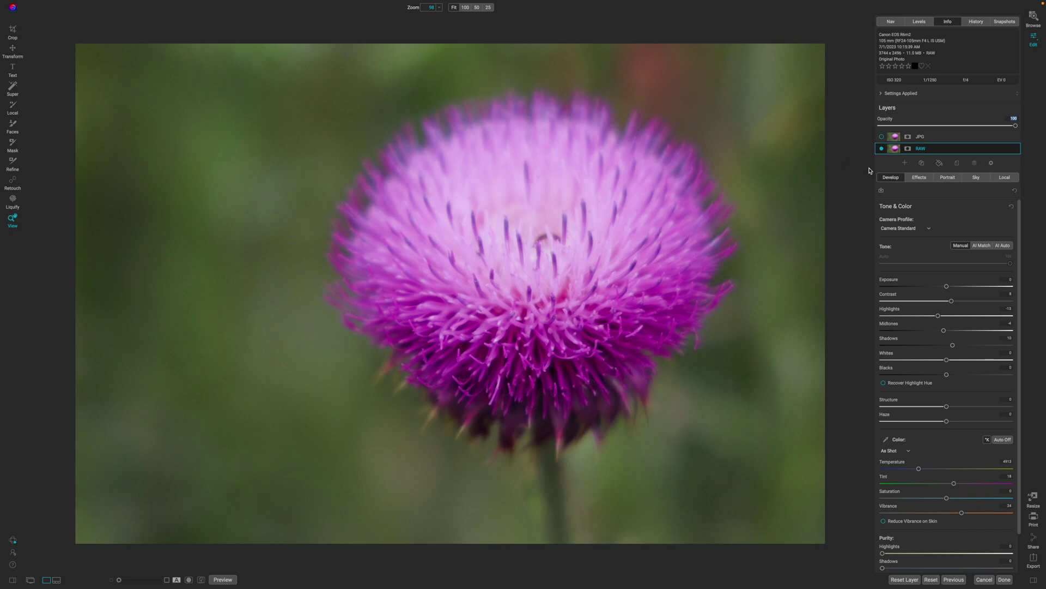
click(882, 137)
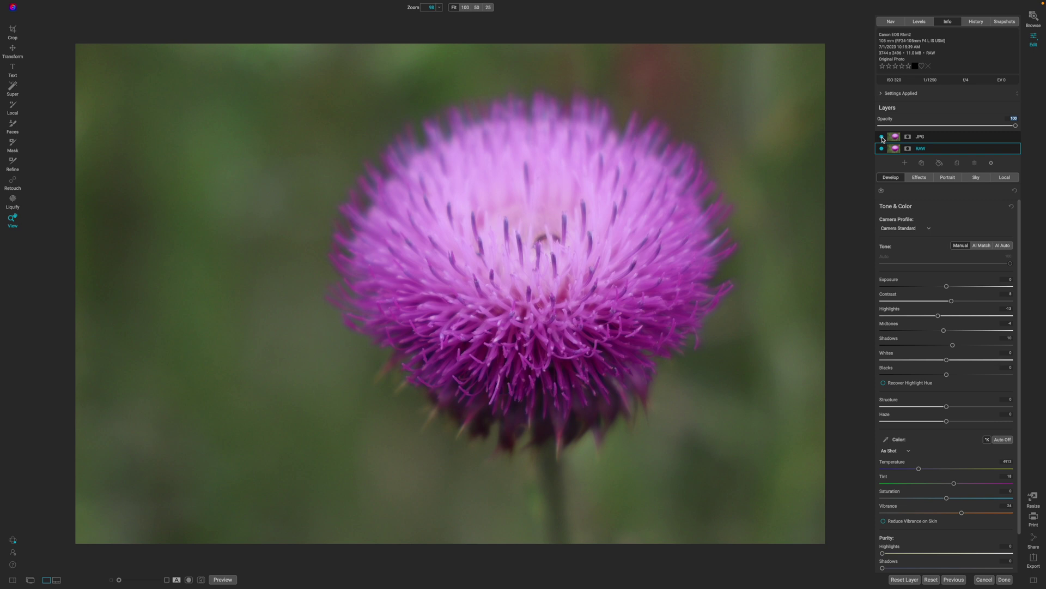
click(882, 137)
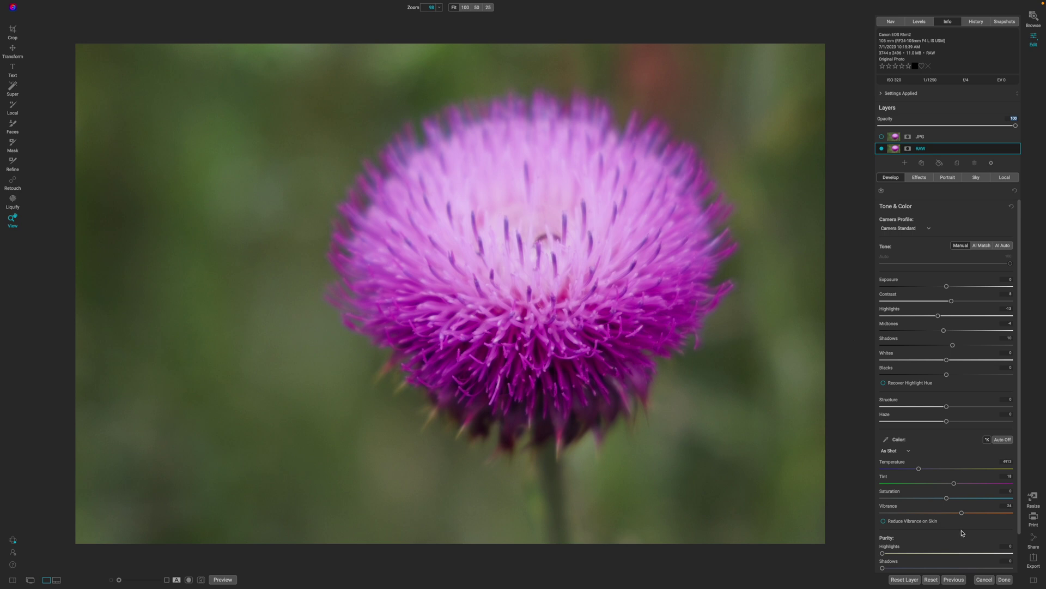
- Lower Vibrance to 14 and show the JPG layer on top again
drag(962, 513, 955, 515)
click(883, 137)
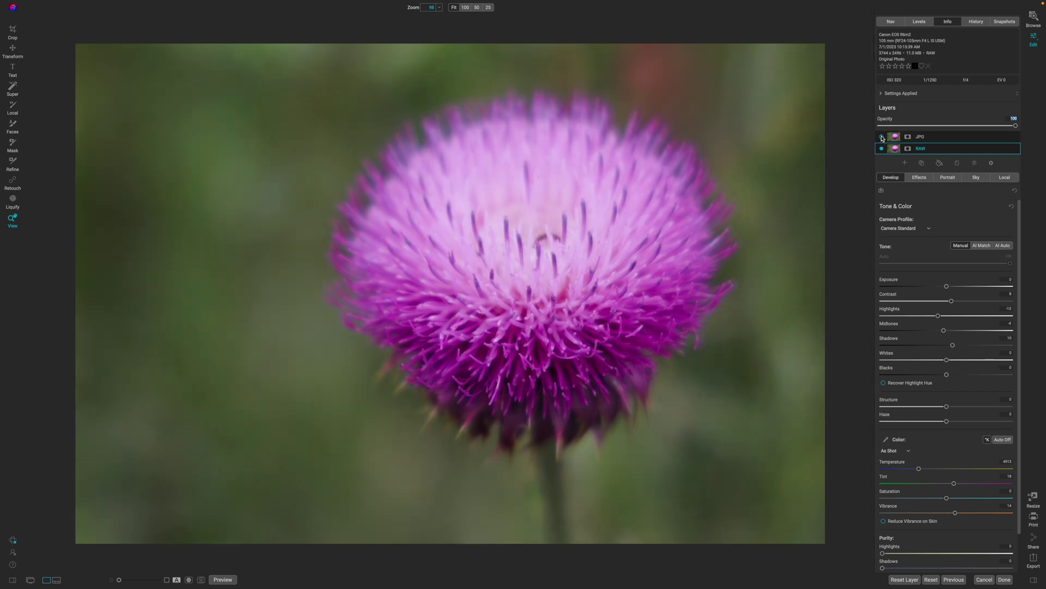
click(883, 137)
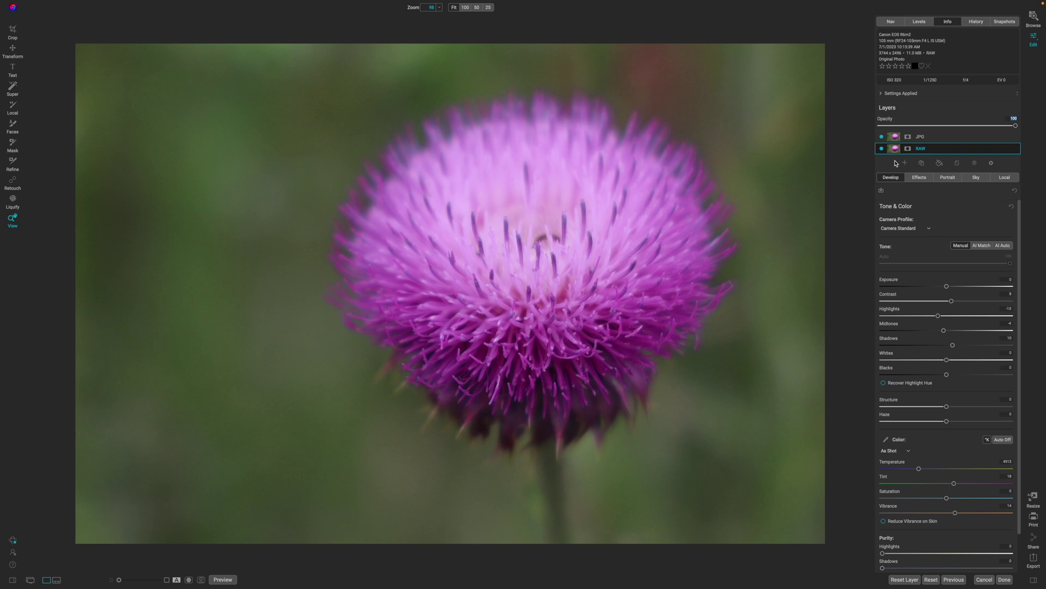
- Compare the RAW edit with the JPG once more, leave the JPG hidden, and go to Effects
click(882, 137)
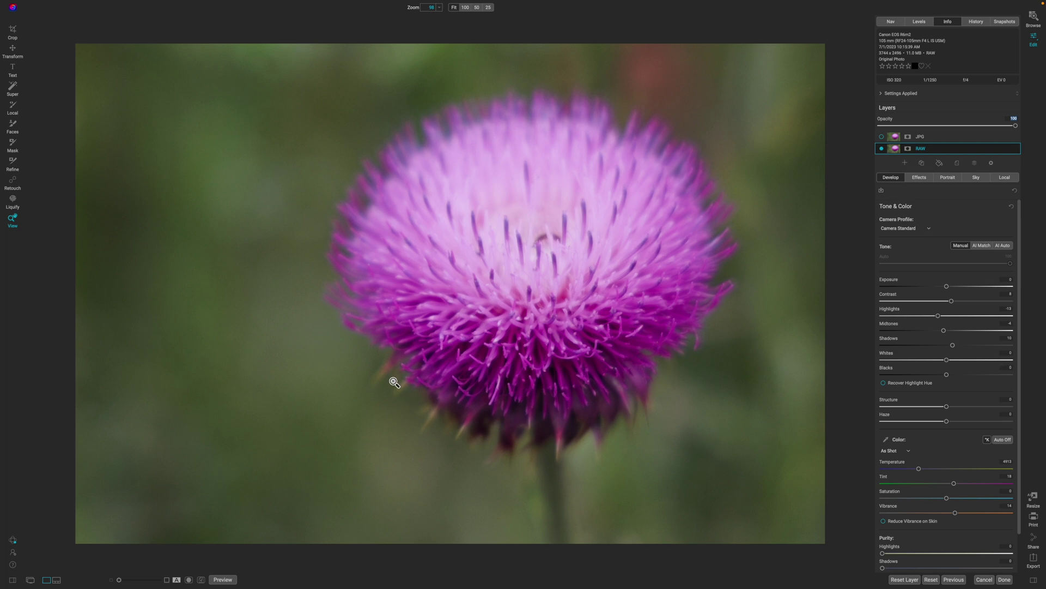
click(882, 136)
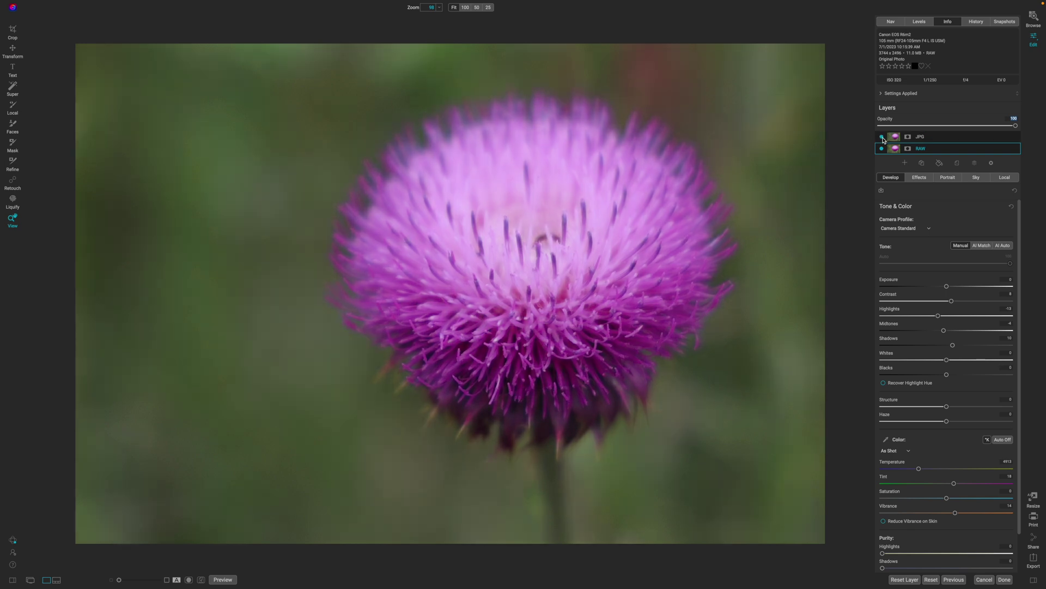
click(882, 137)
click(882, 137)
click(881, 137)
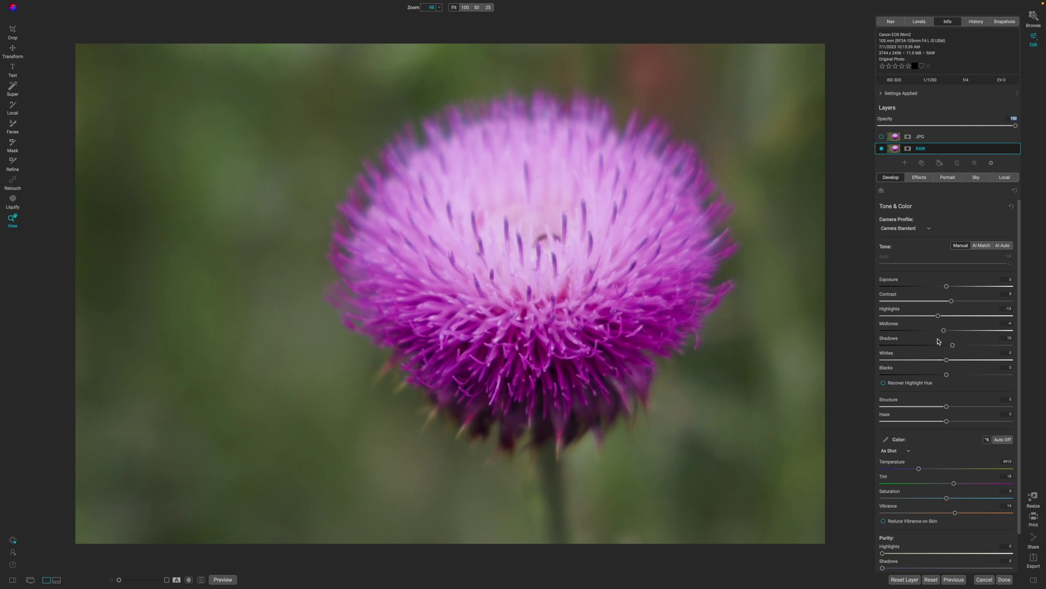
click(920, 178)
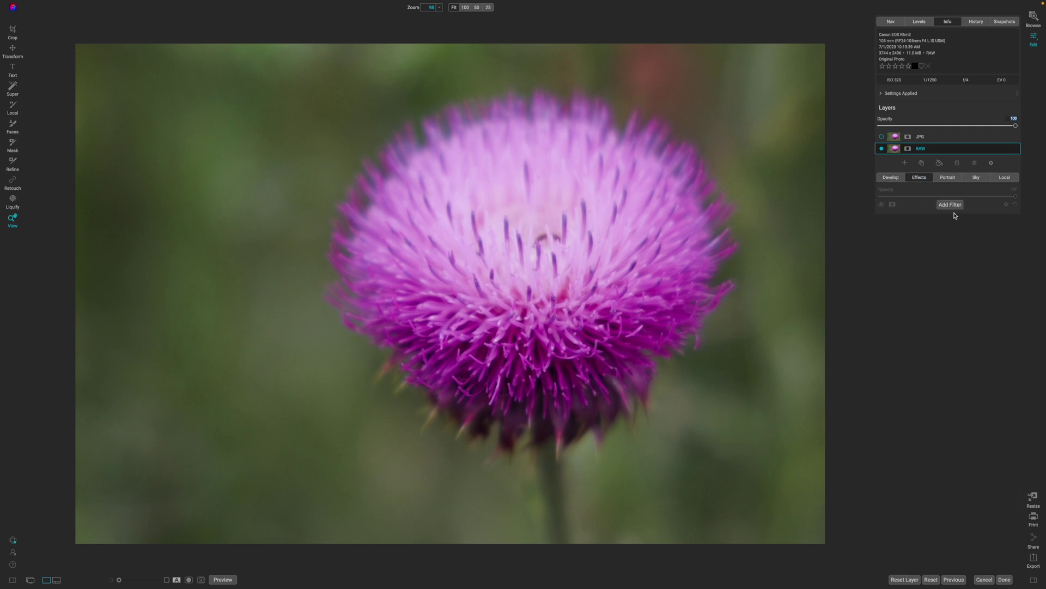
- Add a Color Adjustment filter to the RAW layer and pick the greens to adjust
click(932, 313)
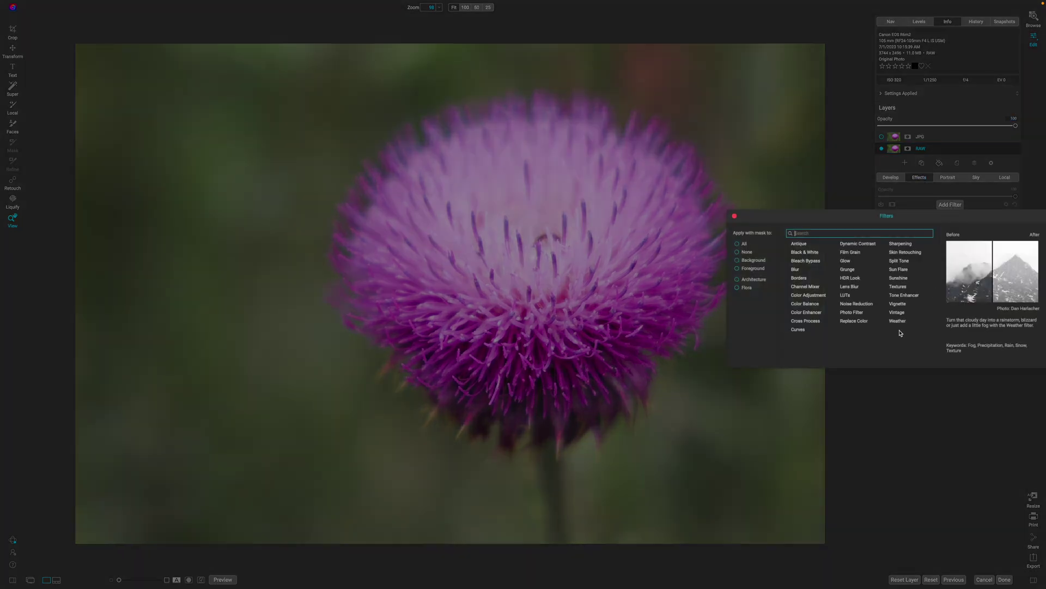
click(808, 295)
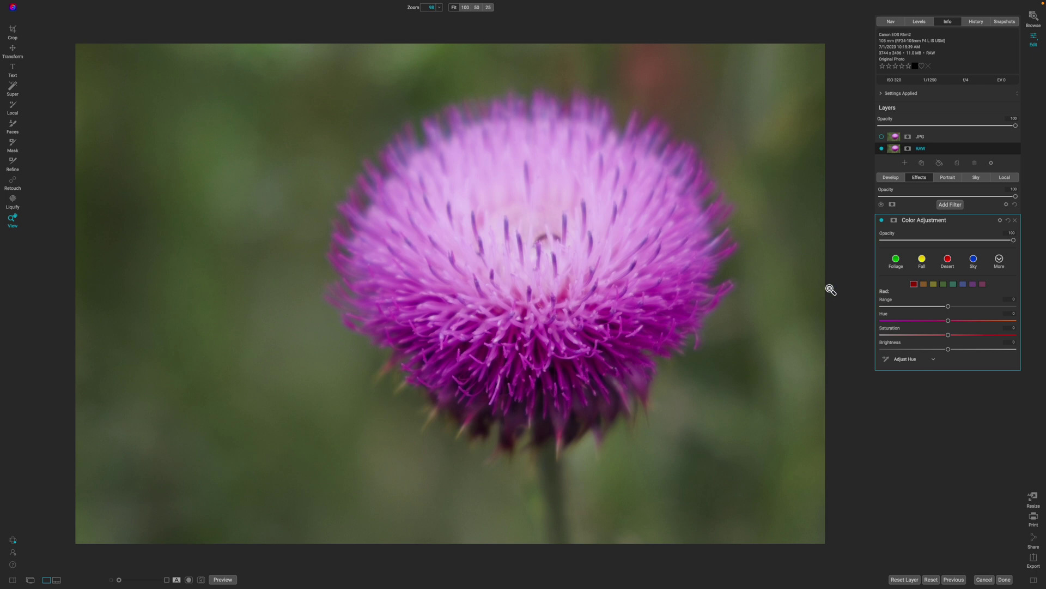
click(943, 285)
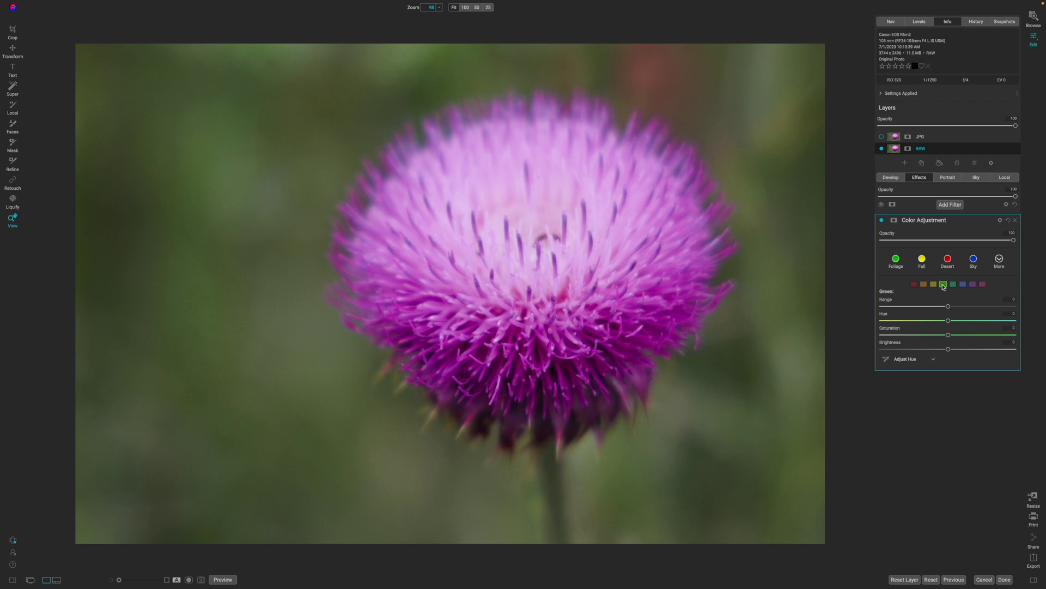
- Raise the greens' saturation to 7 and compare the result against the JPG layer
mouse_move(948, 335)
mouse_down()
mouse_move(1006, 336)
mouse_move(960, 335)
mouse_up()
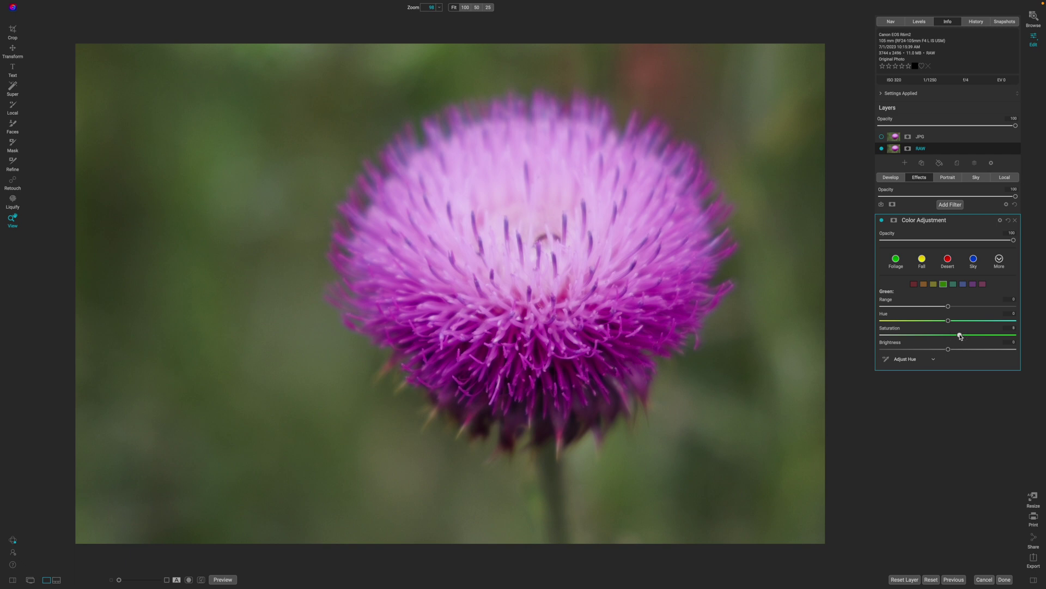
click(882, 137)
click(882, 137)
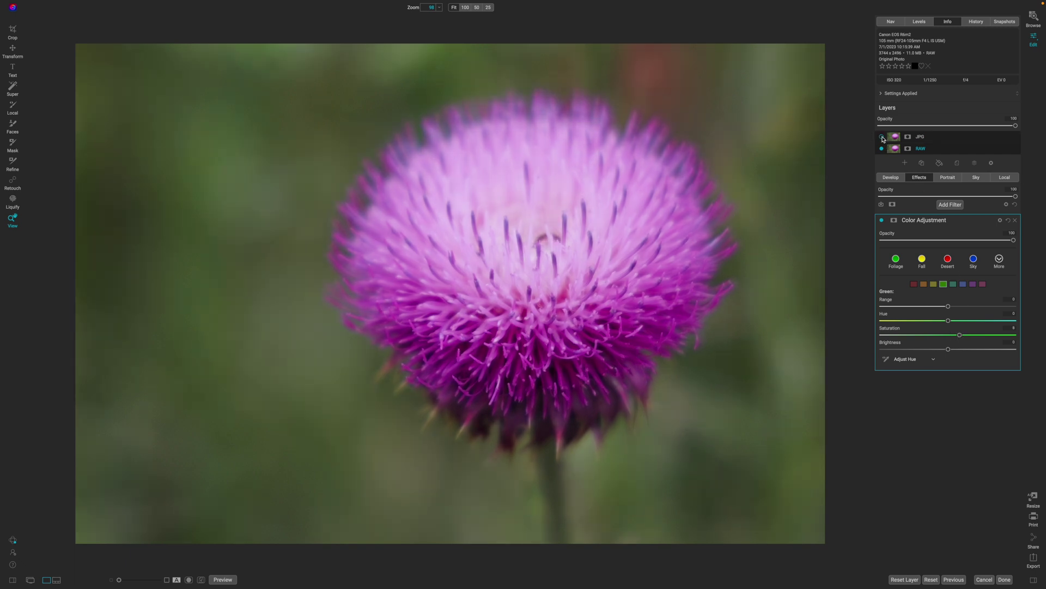
click(882, 137)
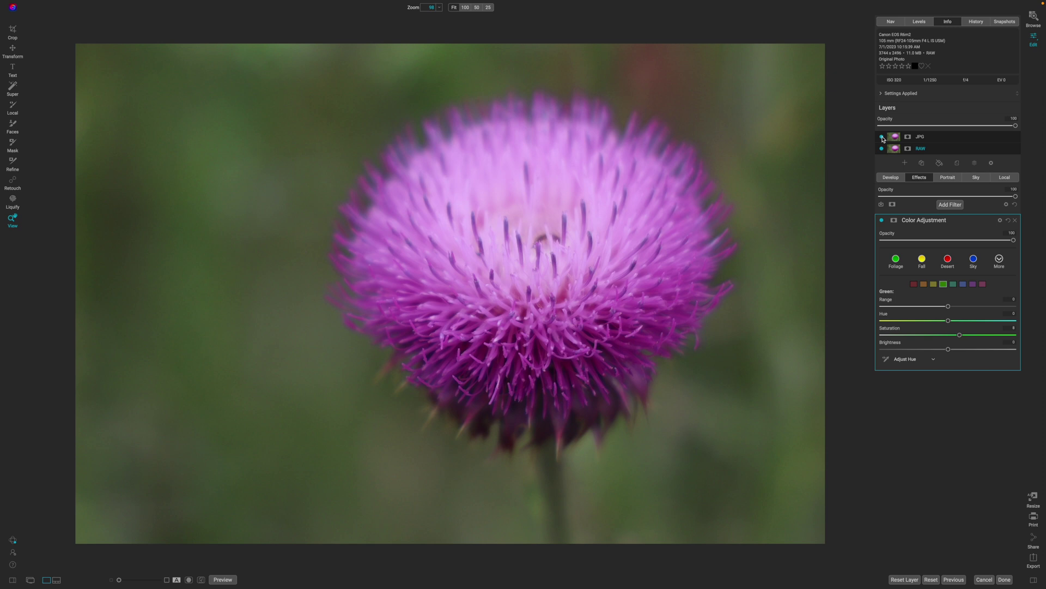
- With the JPG layer hidden, shift the hue of the yellows to 5
click(882, 136)
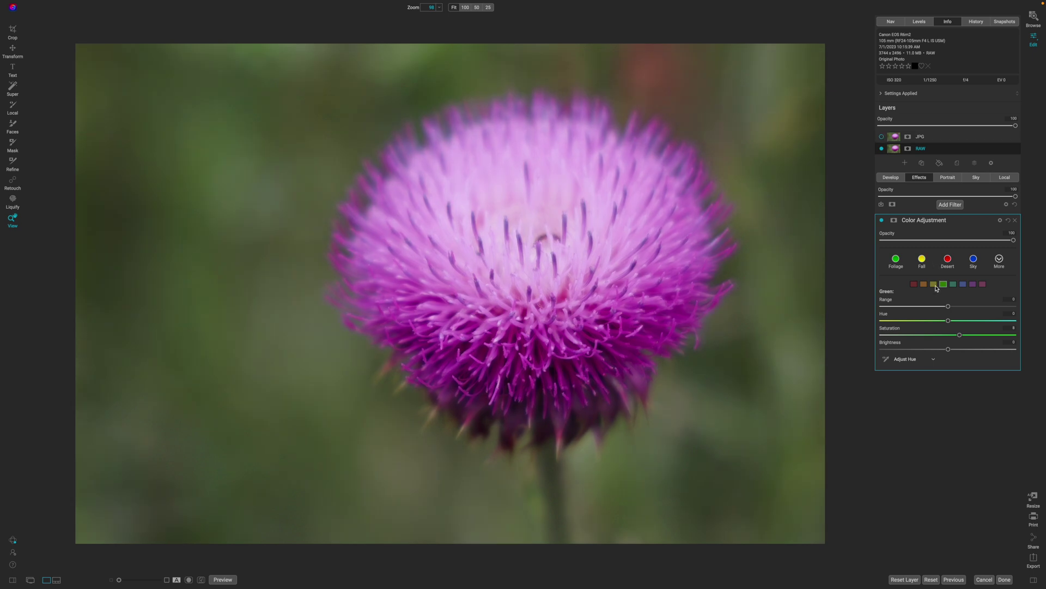
click(934, 284)
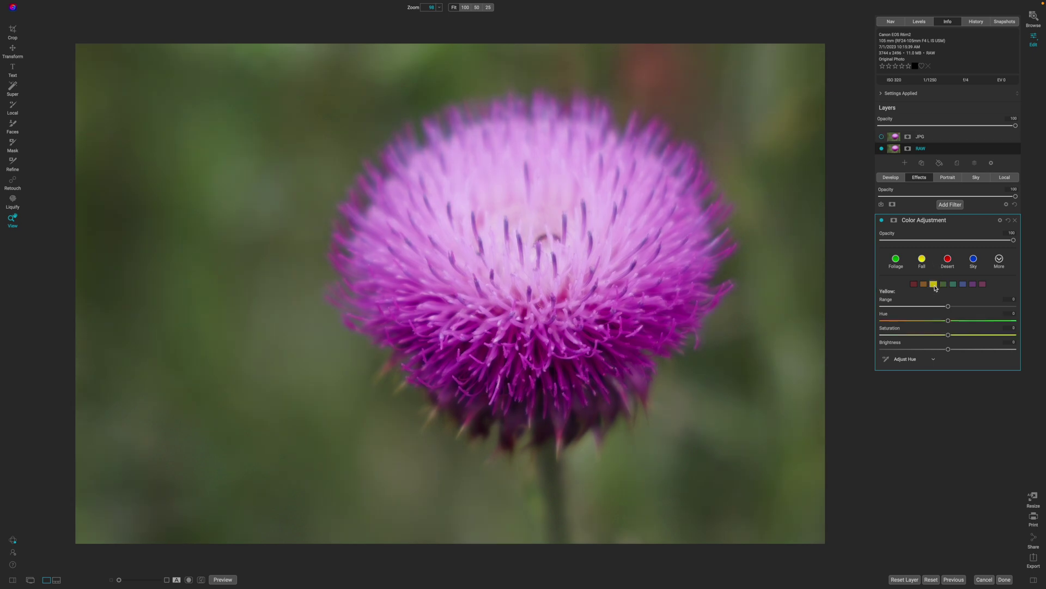
click(949, 322)
drag(949, 323, 963, 323)
- Flip the JPG layer on and off to compare, leave it hidden, and open the Filters browser
click(882, 136)
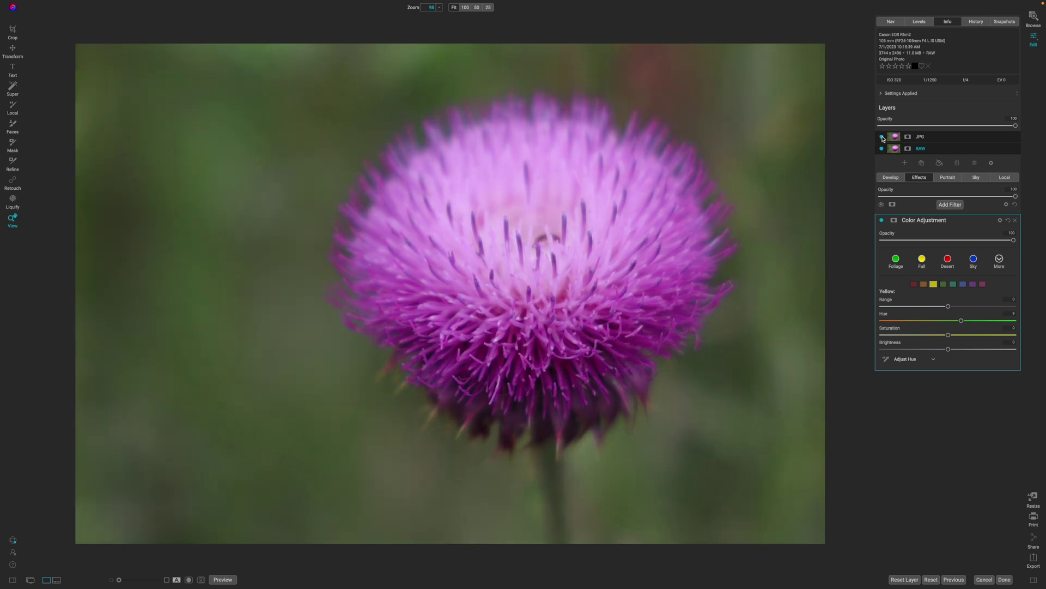
click(883, 136)
click(882, 137)
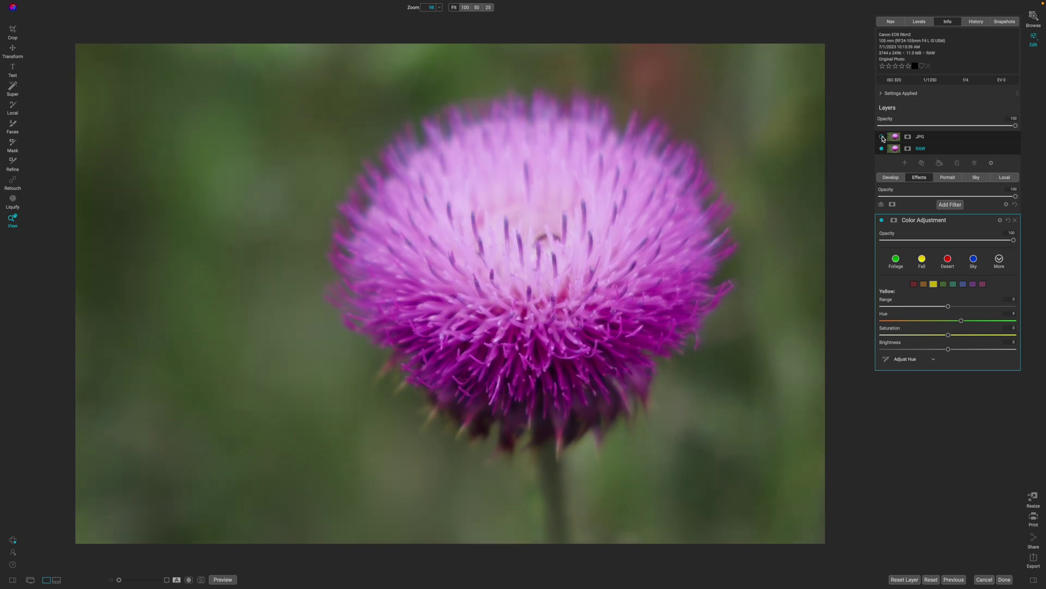
click(883, 137)
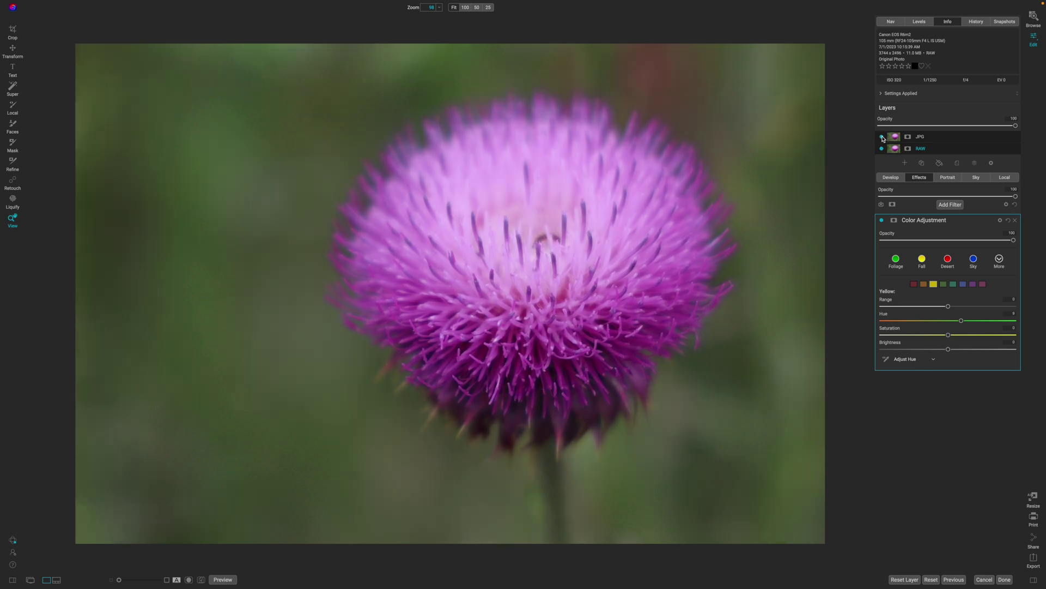
click(882, 136)
click(882, 136)
click(882, 137)
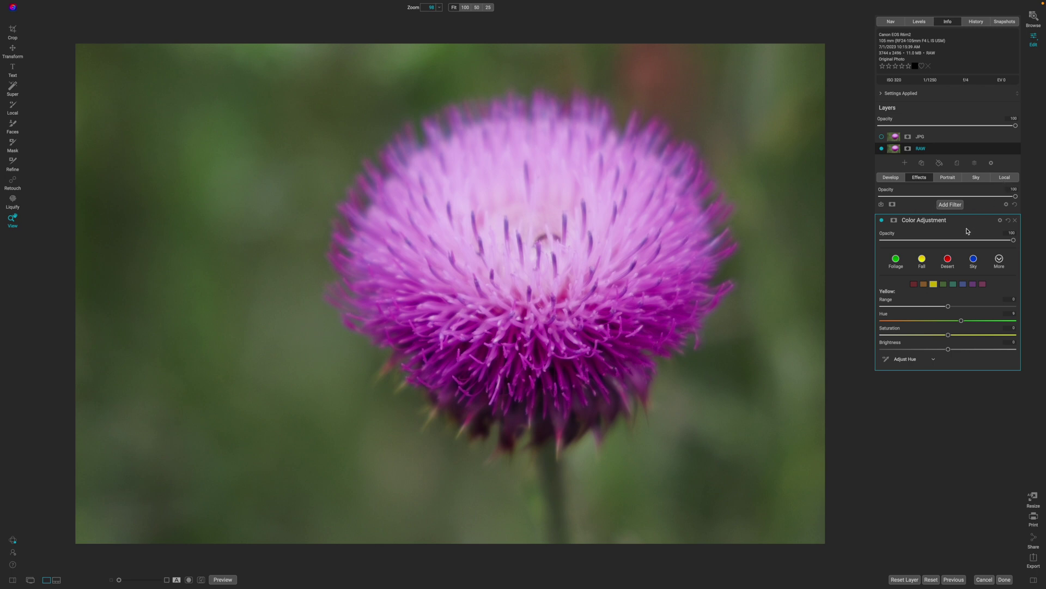
click(950, 205)
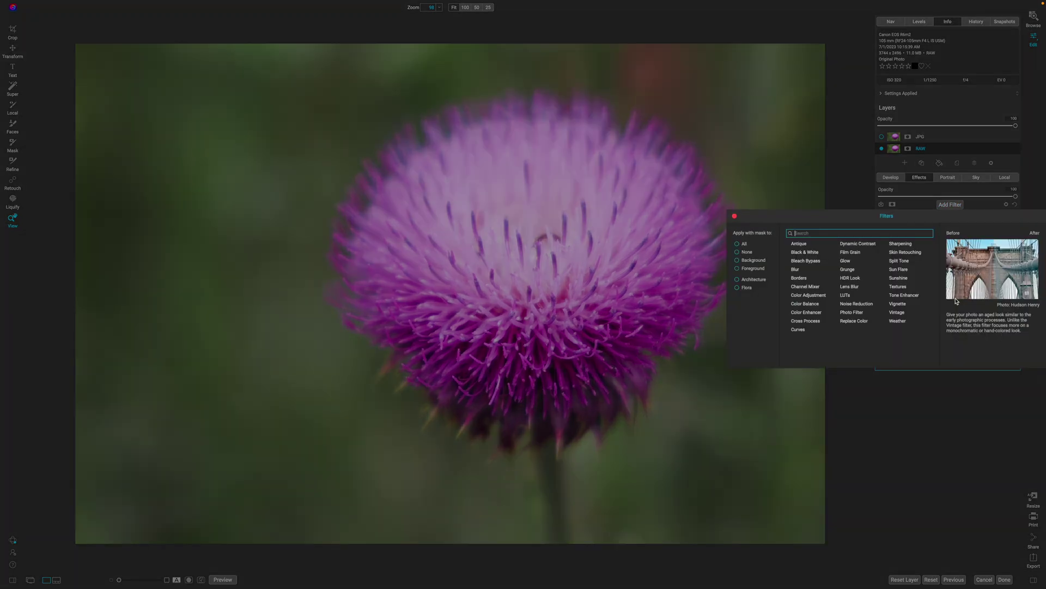
- Add a Tone Enhancer with a Vignette preset mask and slightly lowered Highlights
click(910, 298)
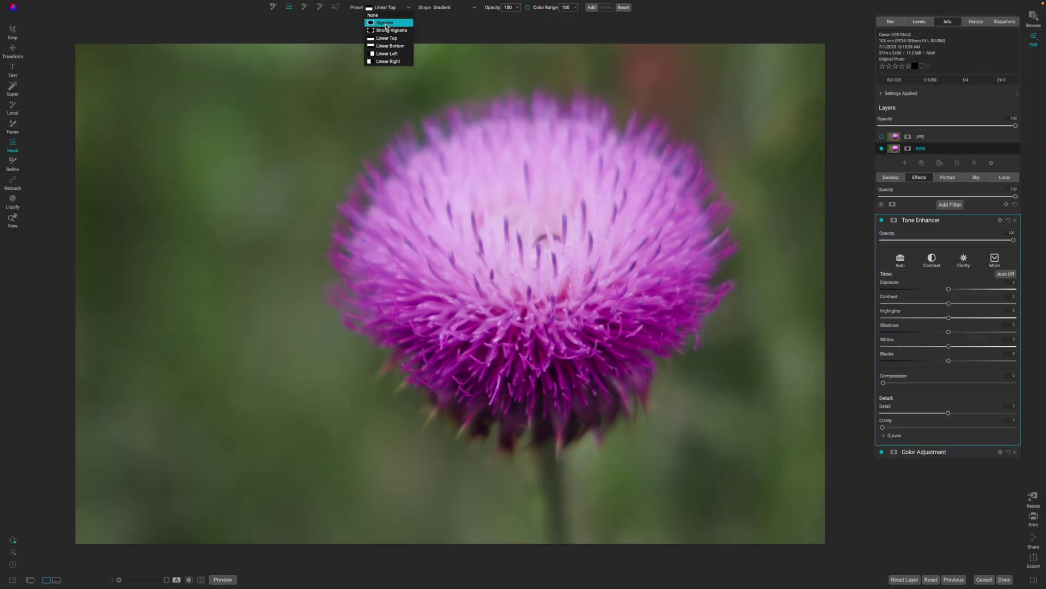
click(385, 22)
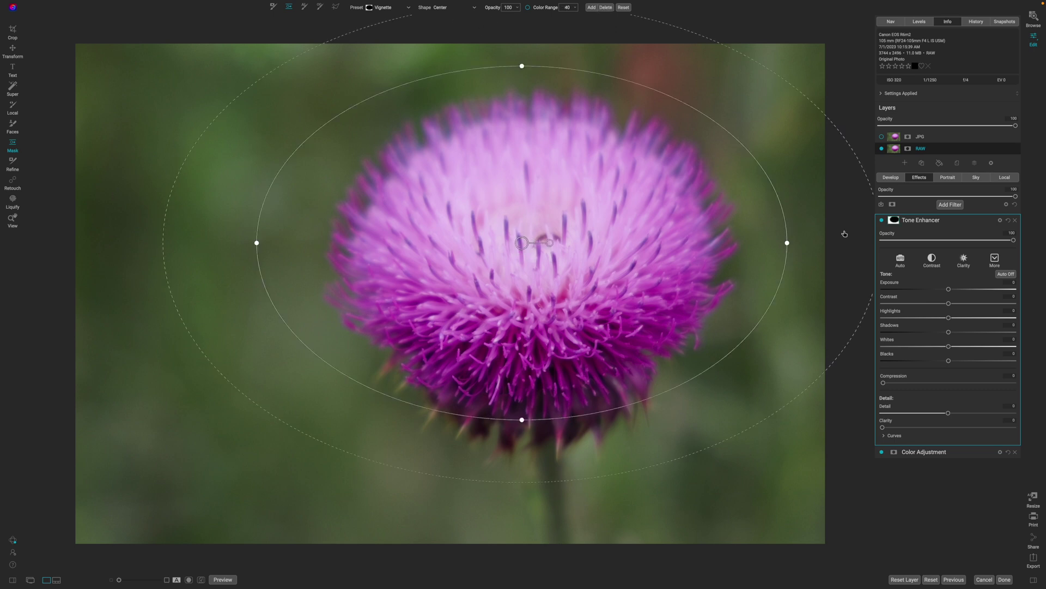
drag(948, 321, 926, 319)
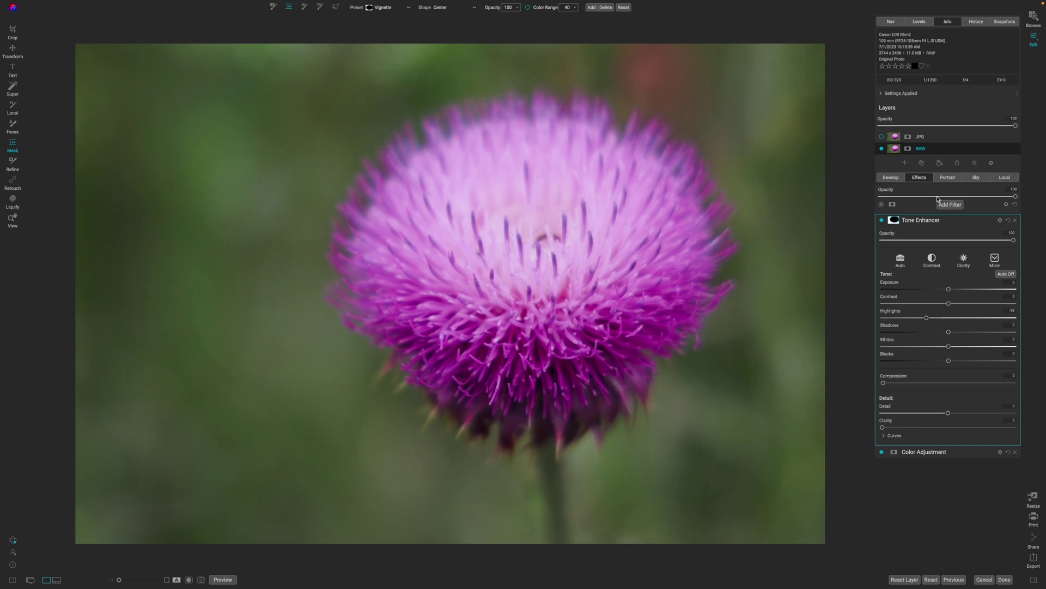
click(894, 224)
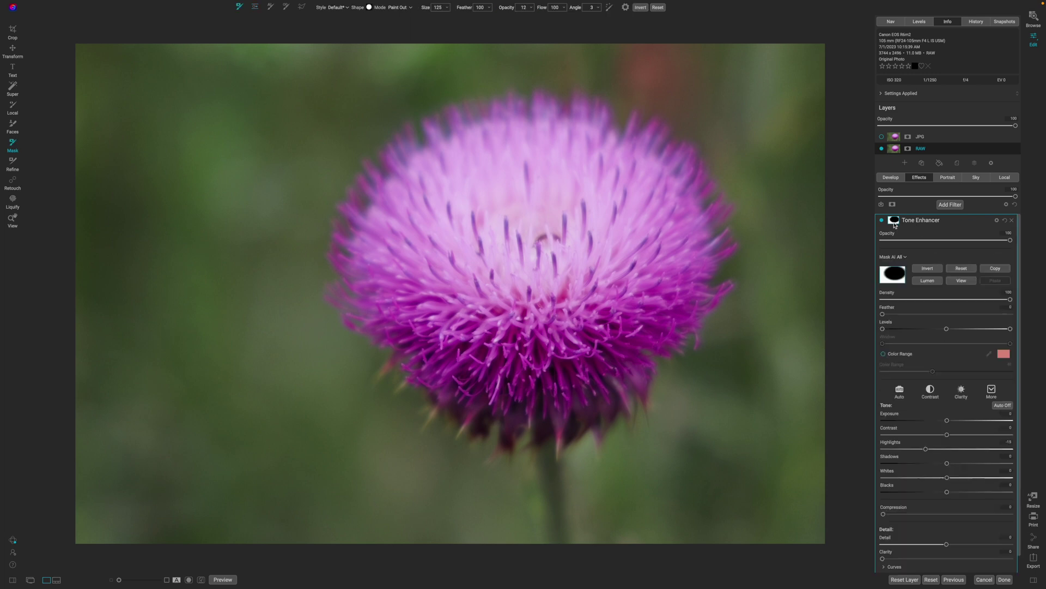
- Invert the Tone Enhancer mask, then shrink and move its oval onto the thistle's centre
click(927, 268)
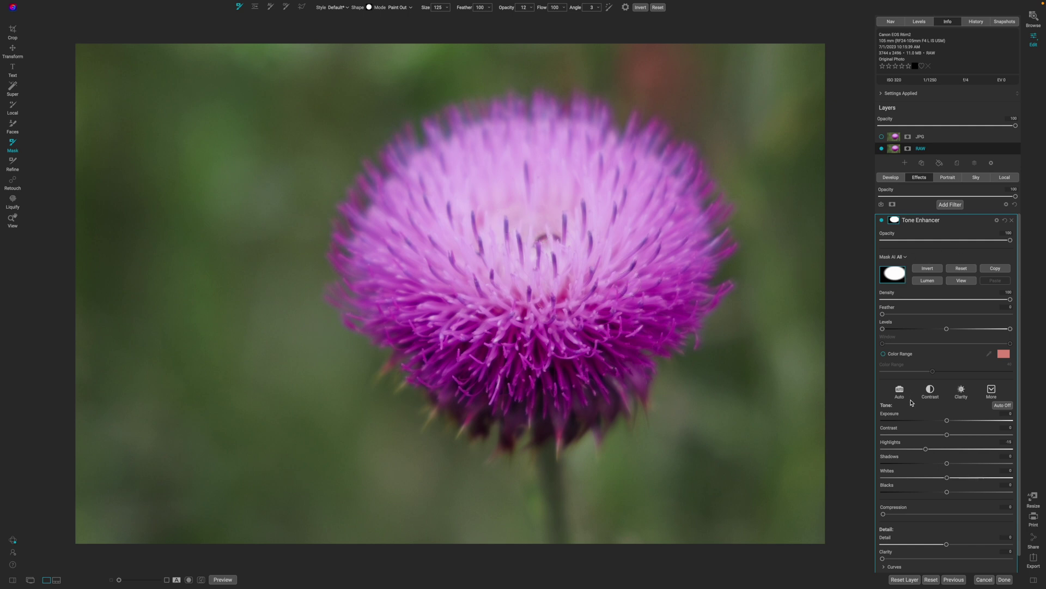
key(shift+b)
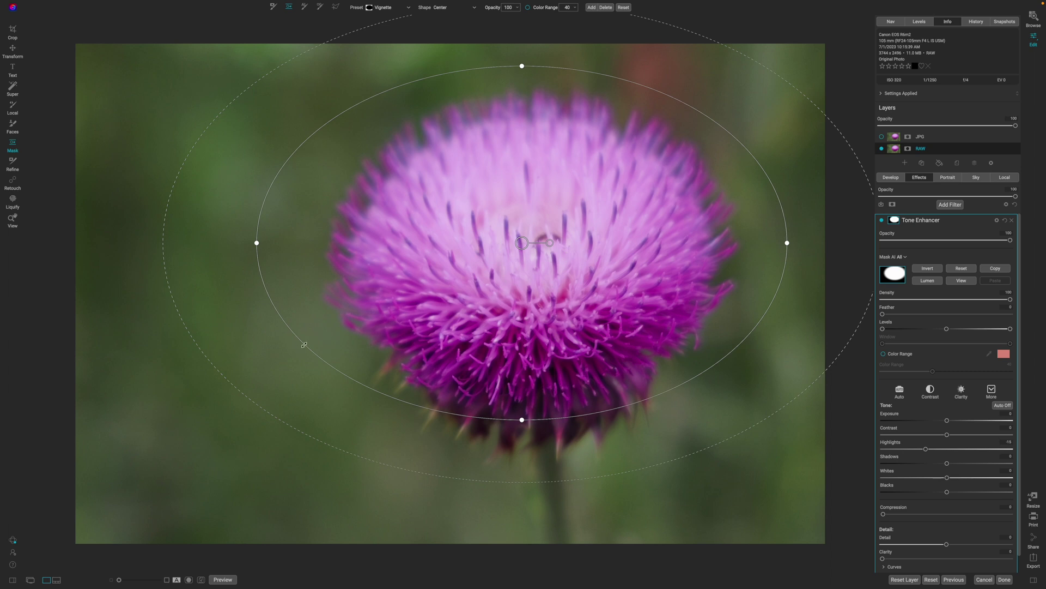
drag(304, 344, 498, 300)
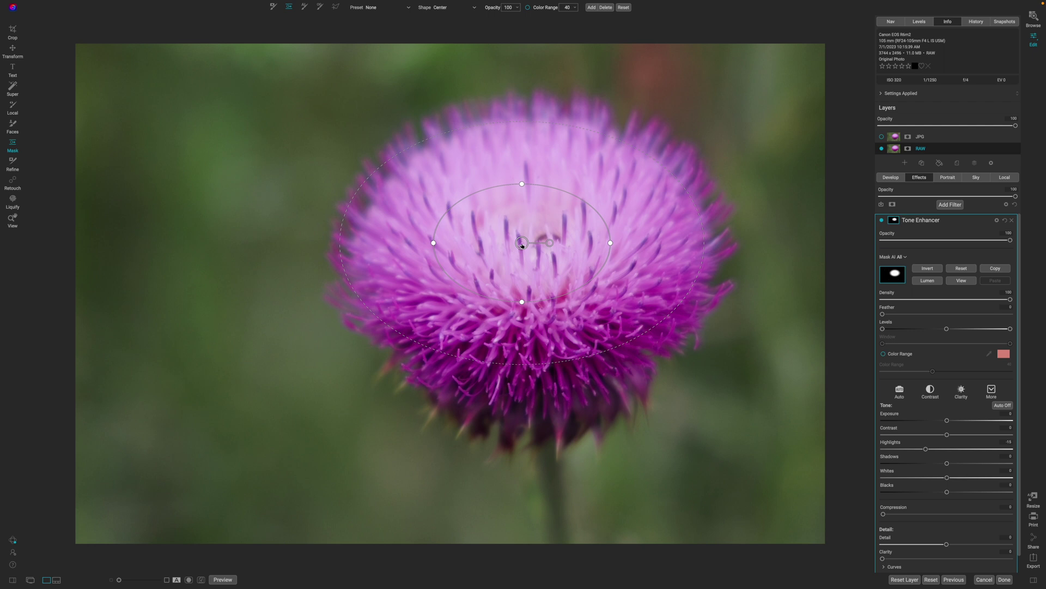
drag(521, 243, 533, 230)
click(882, 137)
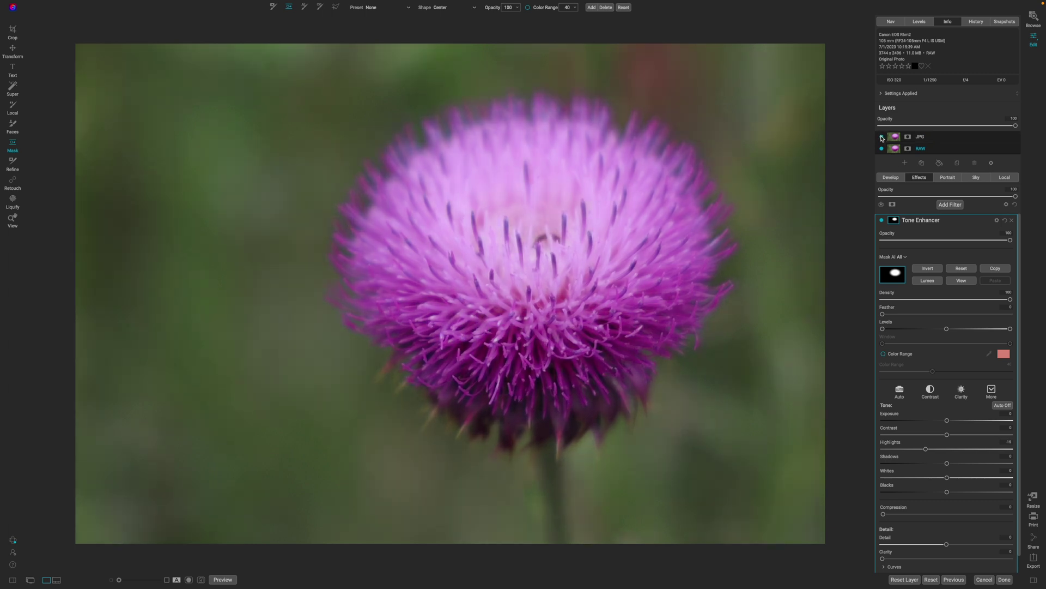
click(882, 138)
- Increase the Tone Enhancer contrast, checking it with filter and JPG-layer before/after toggles
click(882, 138)
click(882, 137)
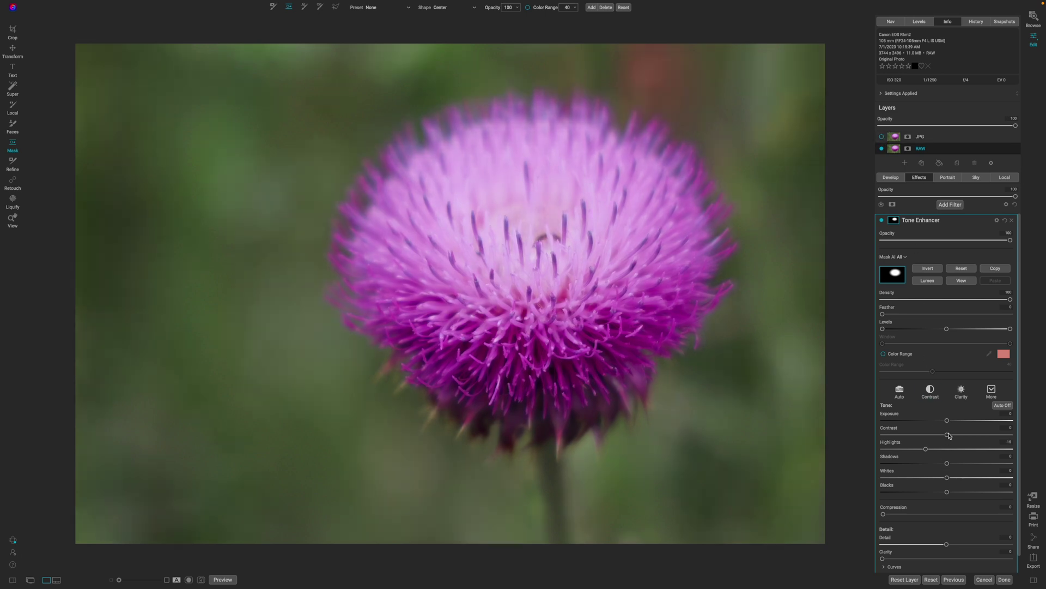
mouse_move(949, 435)
mouse_down()
mouse_move(969, 435)
mouse_move(945, 422)
mouse_up()
click(882, 221)
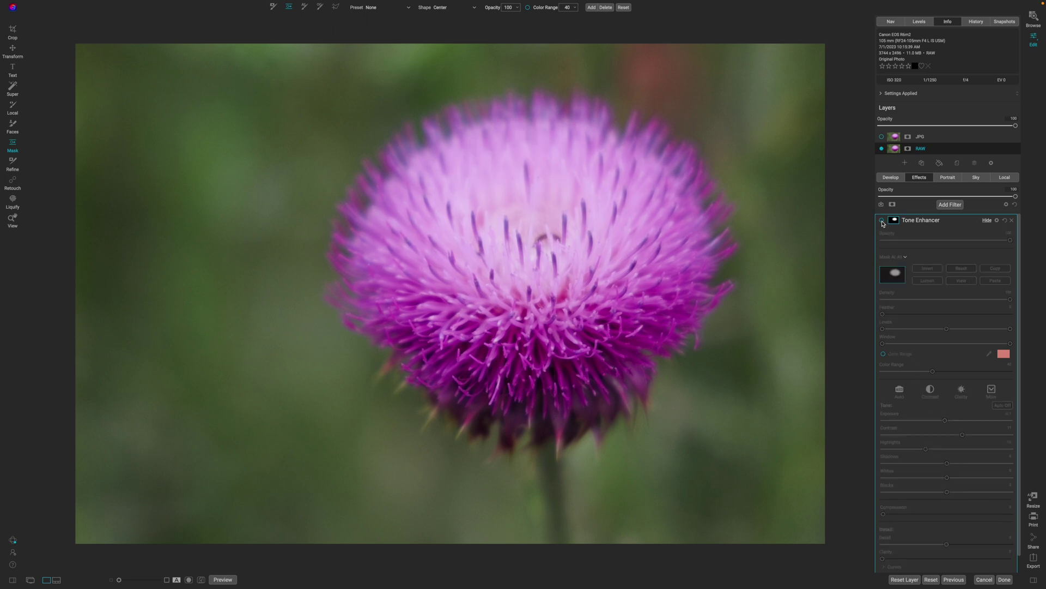
click(882, 221)
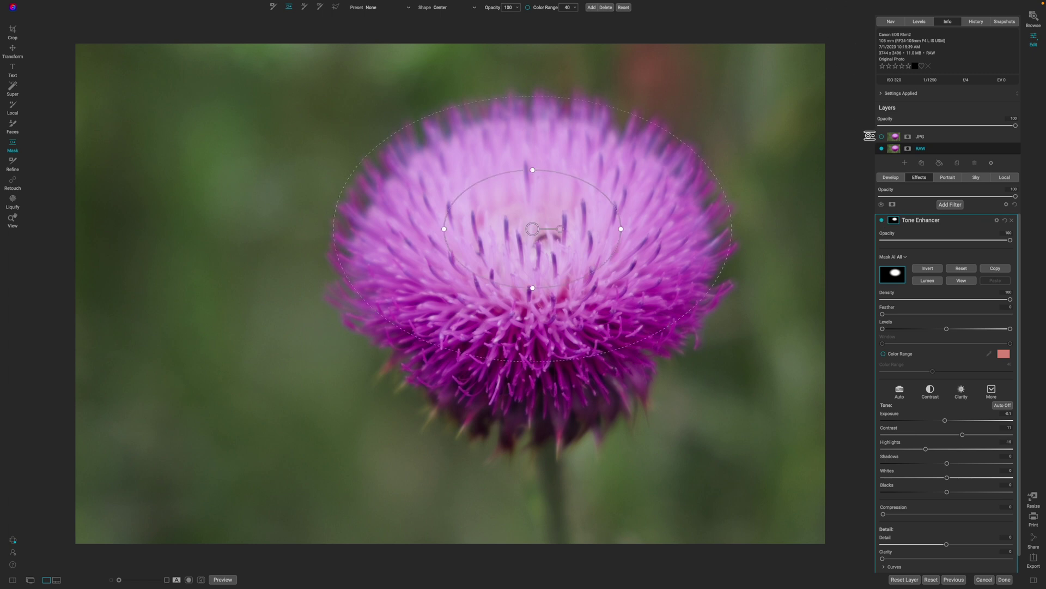
click(882, 138)
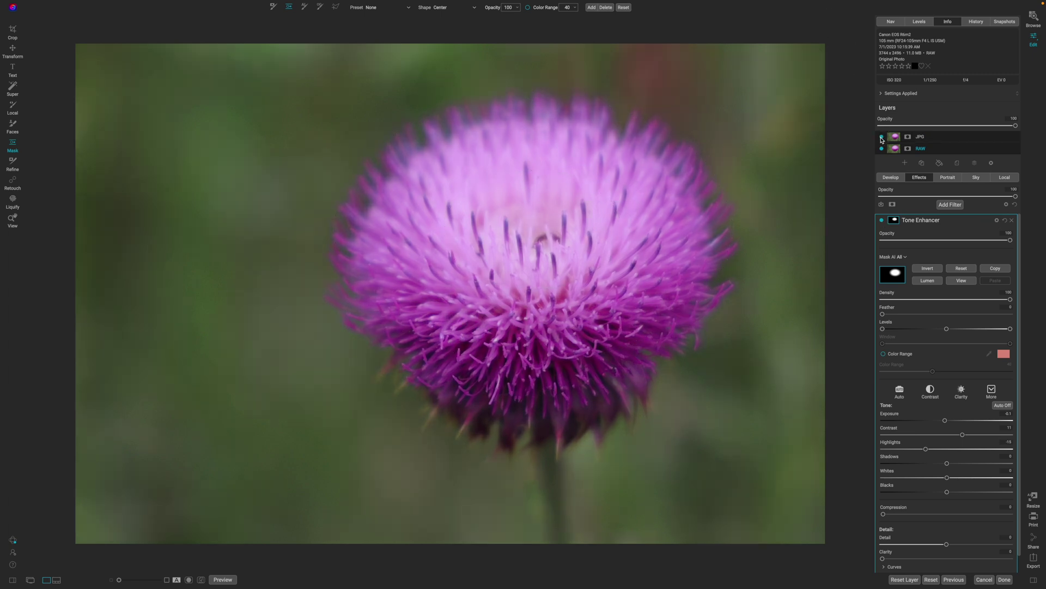
click(882, 138)
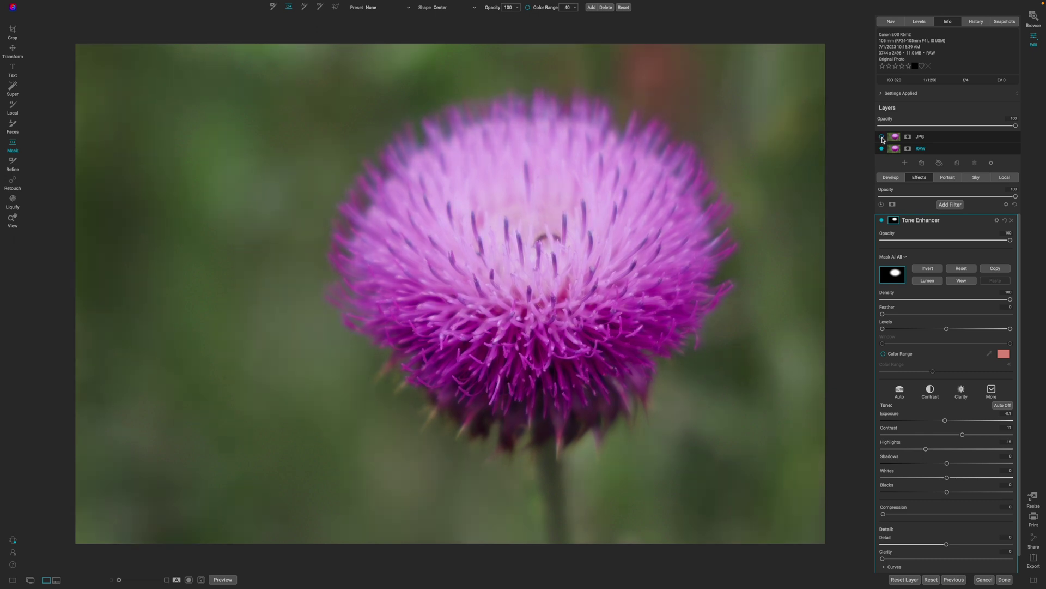
click(882, 137)
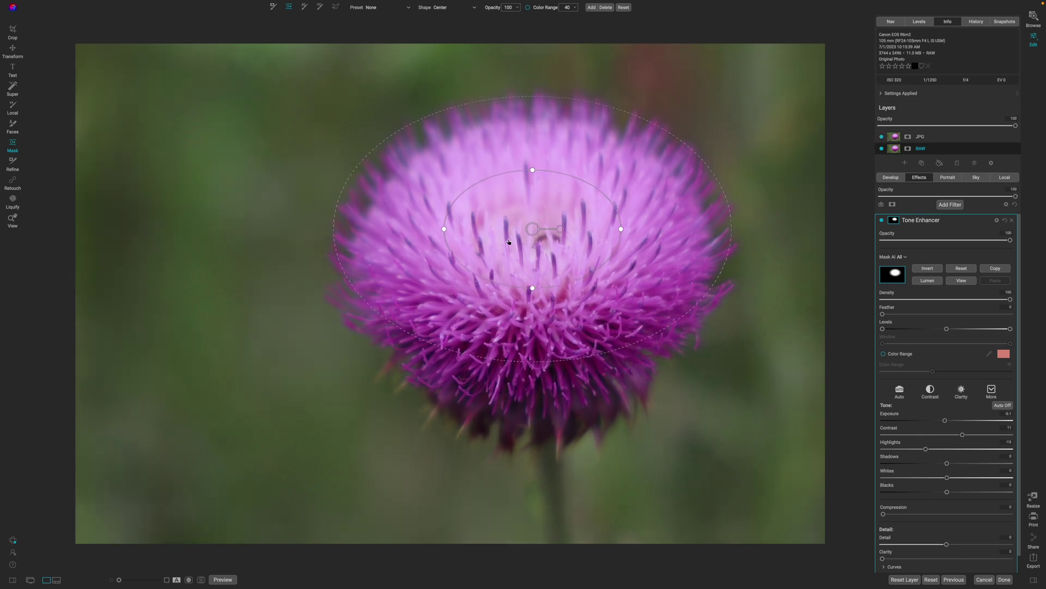
click(882, 137)
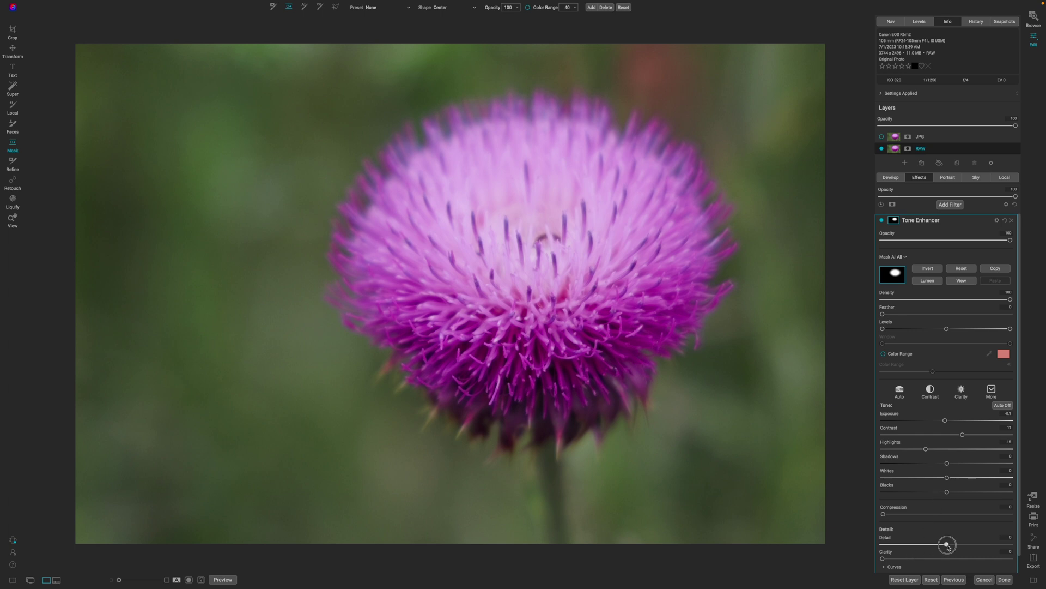
- Add a little Detail and Clarity to the Tone Enhancer
scroll(948, 547, down, 1)
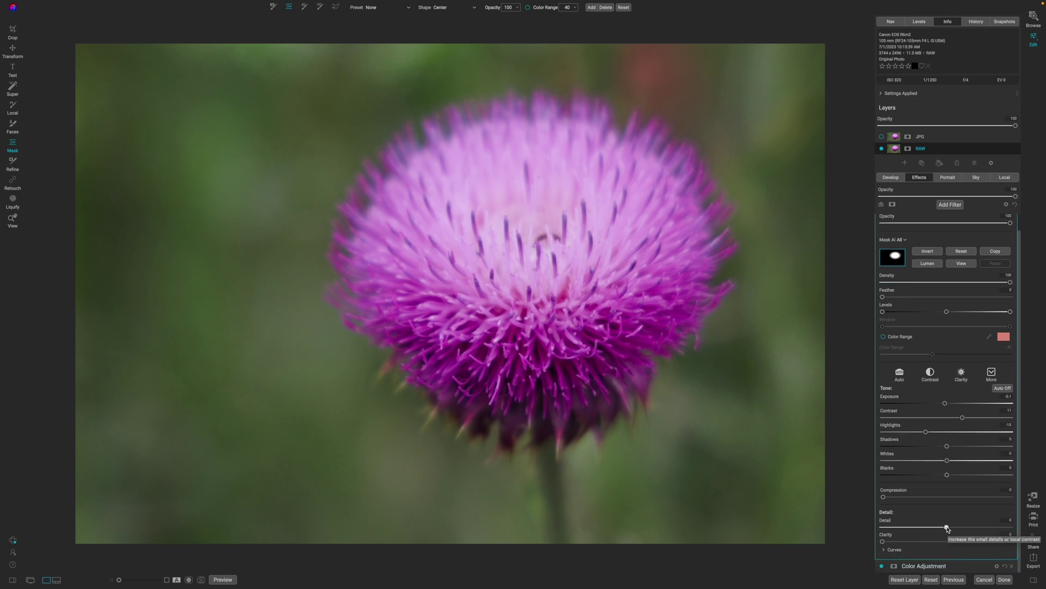
drag(947, 527, 963, 529)
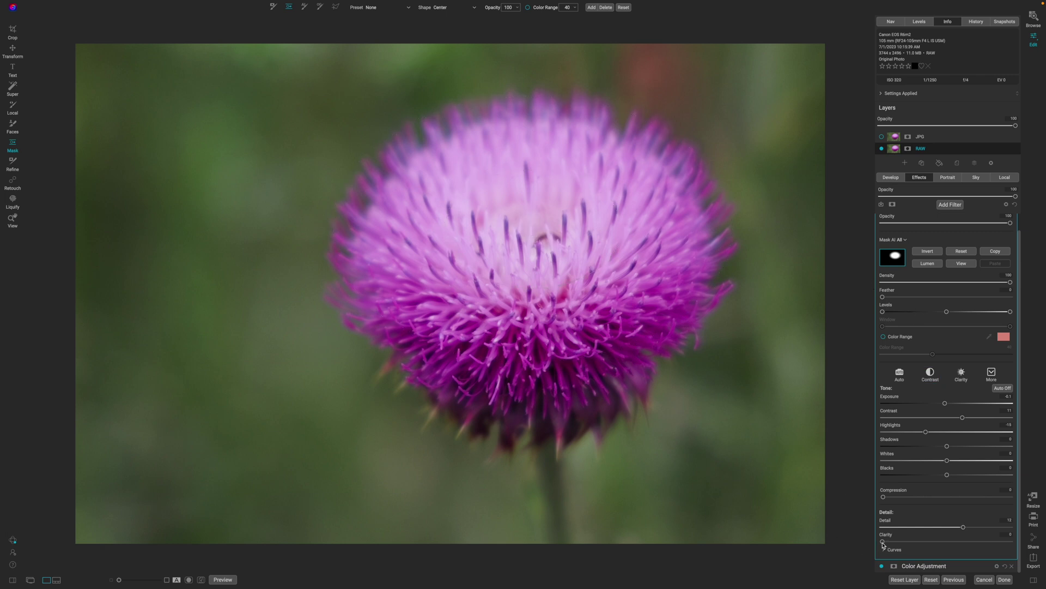
drag(883, 542, 890, 542)
- Compare the result by toggling the Tone Enhancer and the JPG layer on and off
mouse_move(722, 329)
scroll(882, 235, up, 1)
click(882, 220)
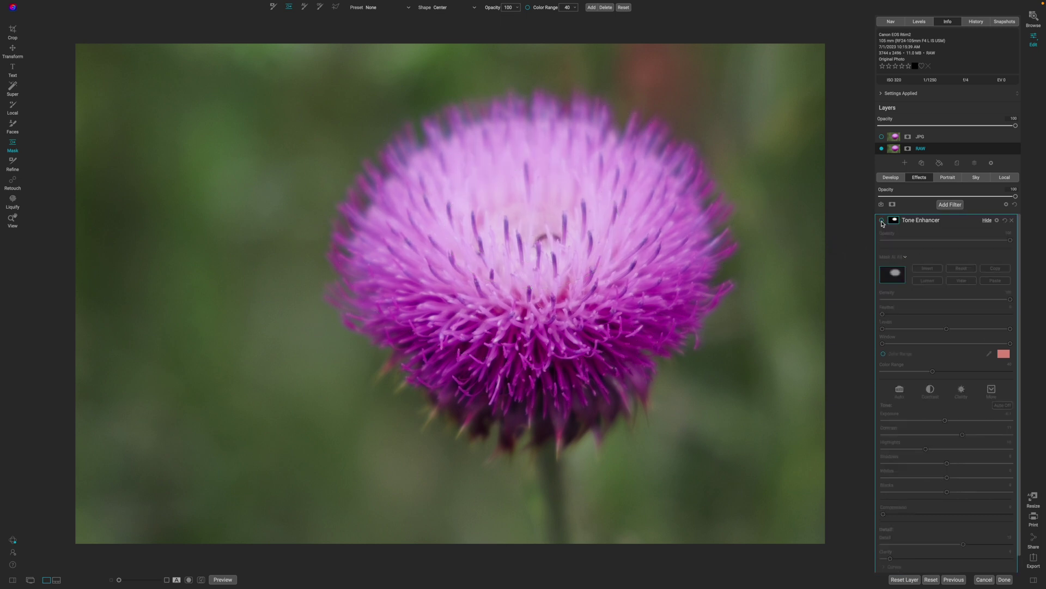
click(882, 220)
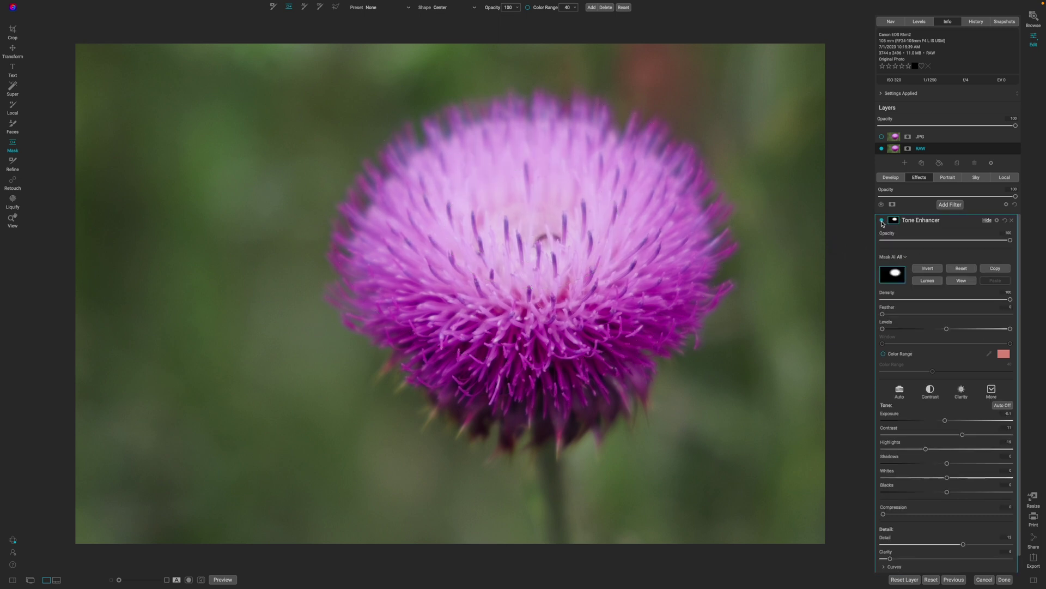
click(882, 137)
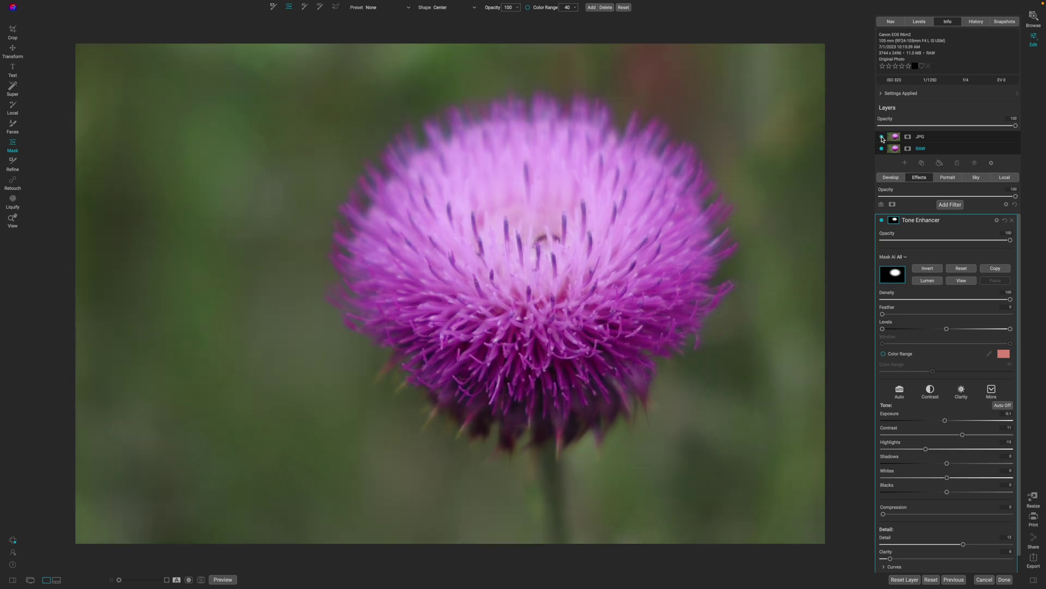
click(882, 137)
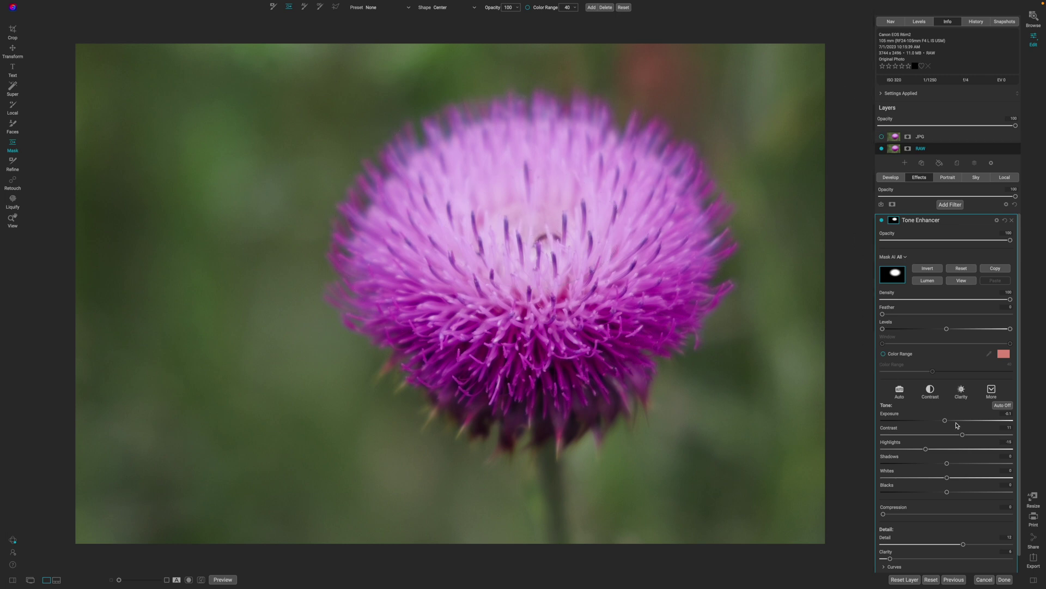
click(882, 137)
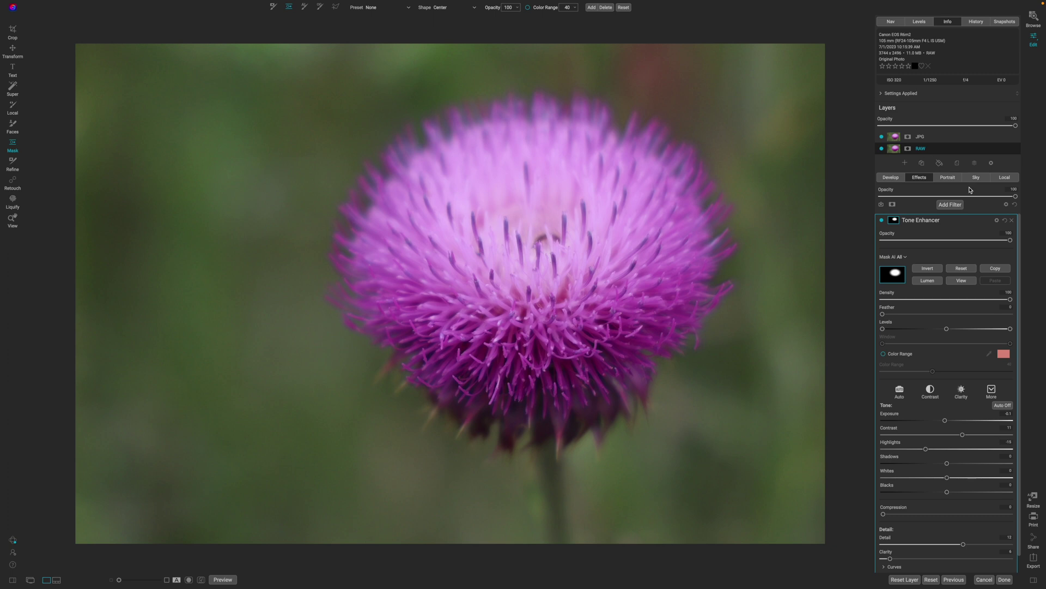
- Mask the JPG layer with a Linear Left gradient split through the thistle's centre
click(938, 141)
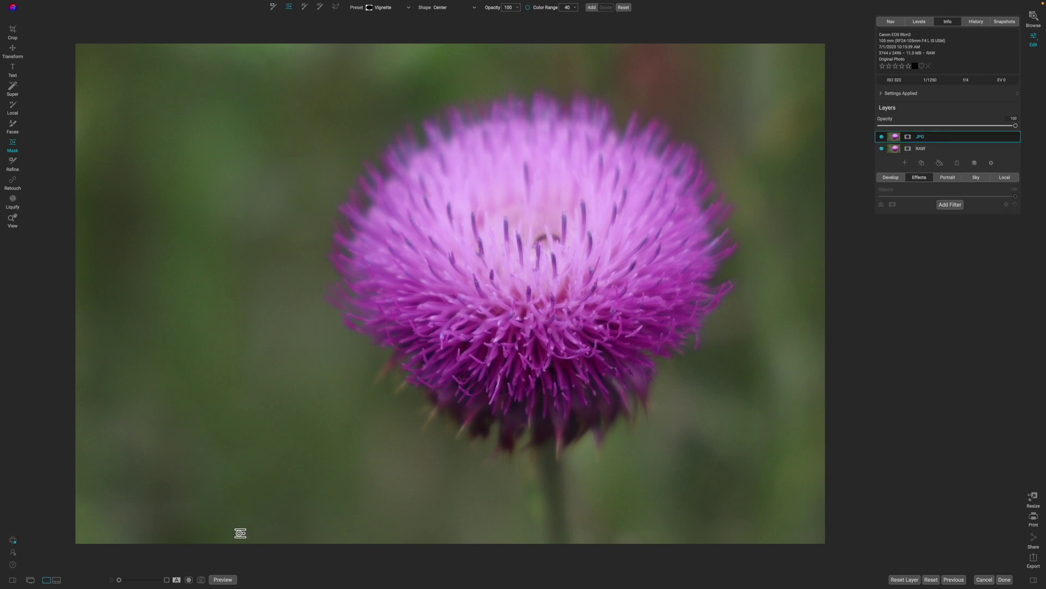
click(907, 139)
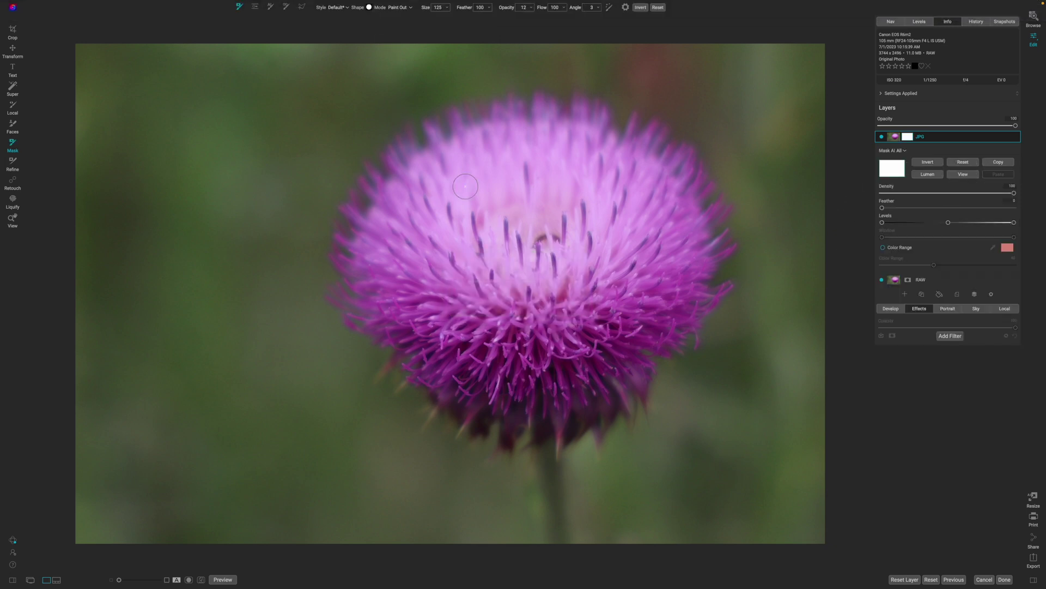
key(g)
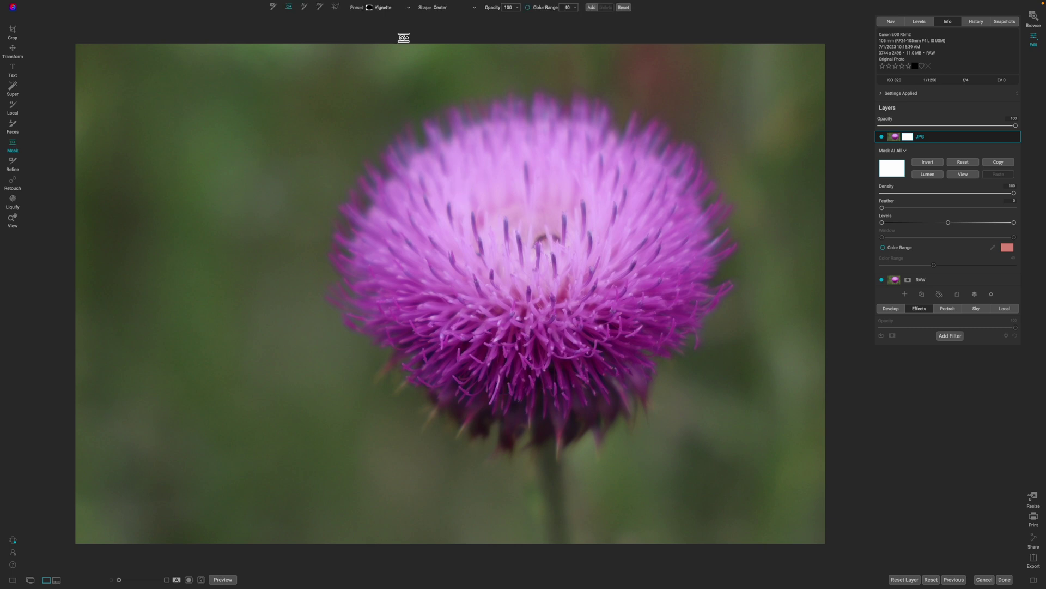
click(398, 7)
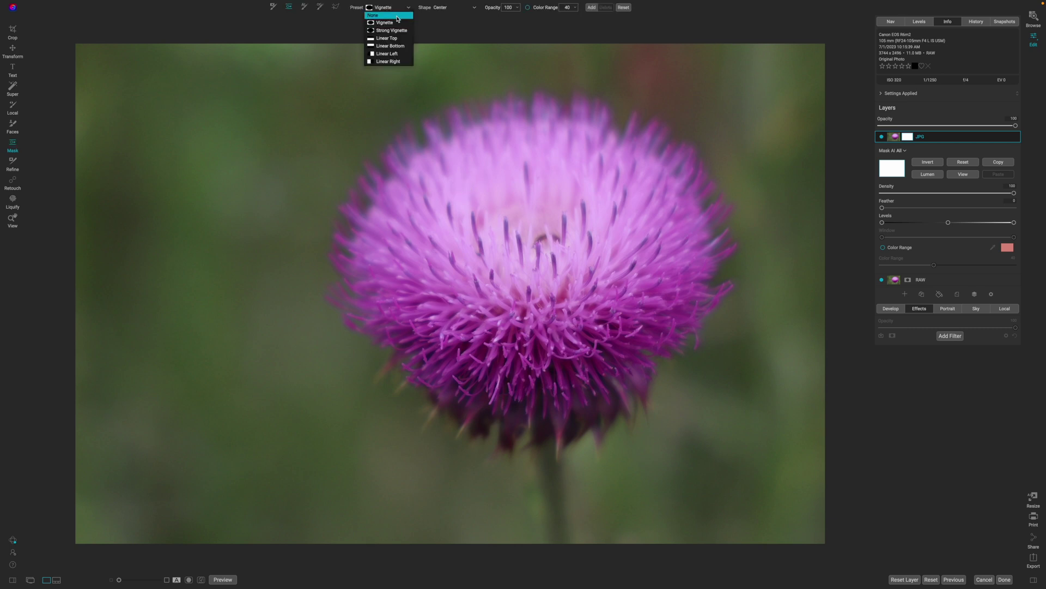
click(388, 53)
click(515, 262)
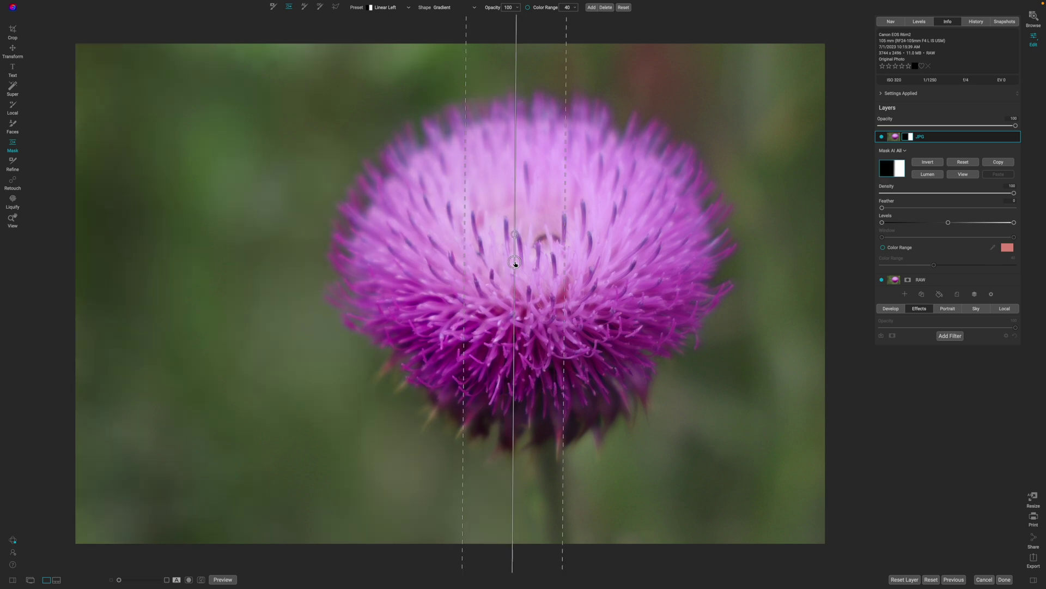
drag(508, 264, 474, 263)
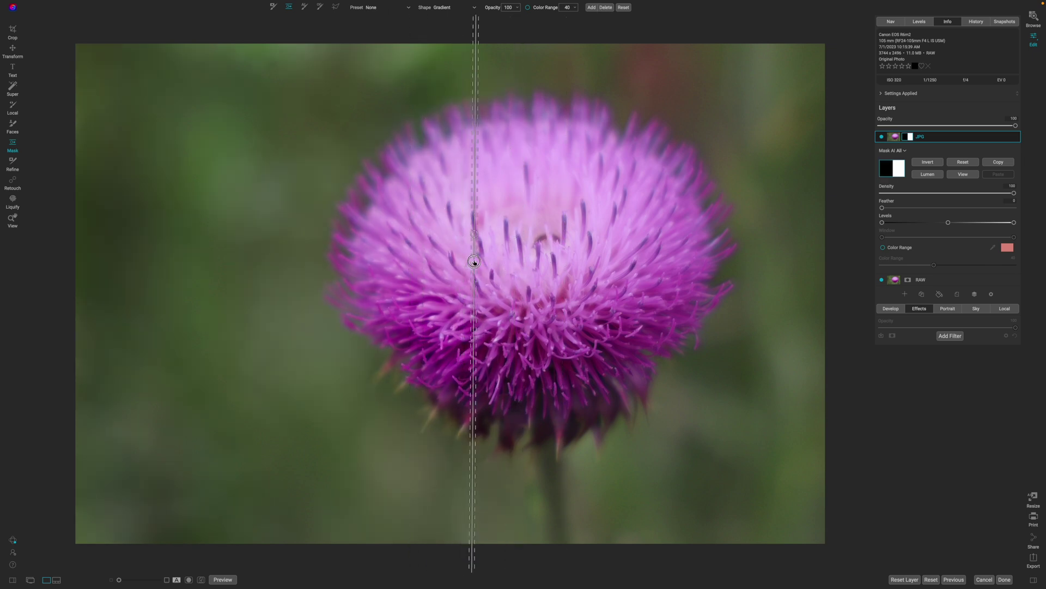
drag(475, 262, 503, 266)
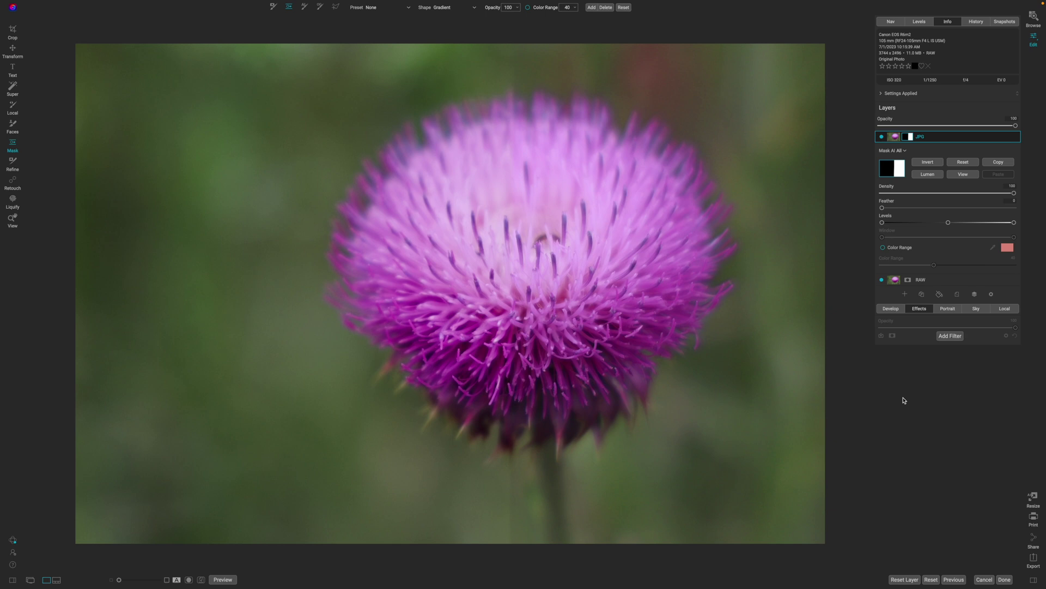
- Switch off the JPG layer's visibility in the Layers panel
click(882, 137)
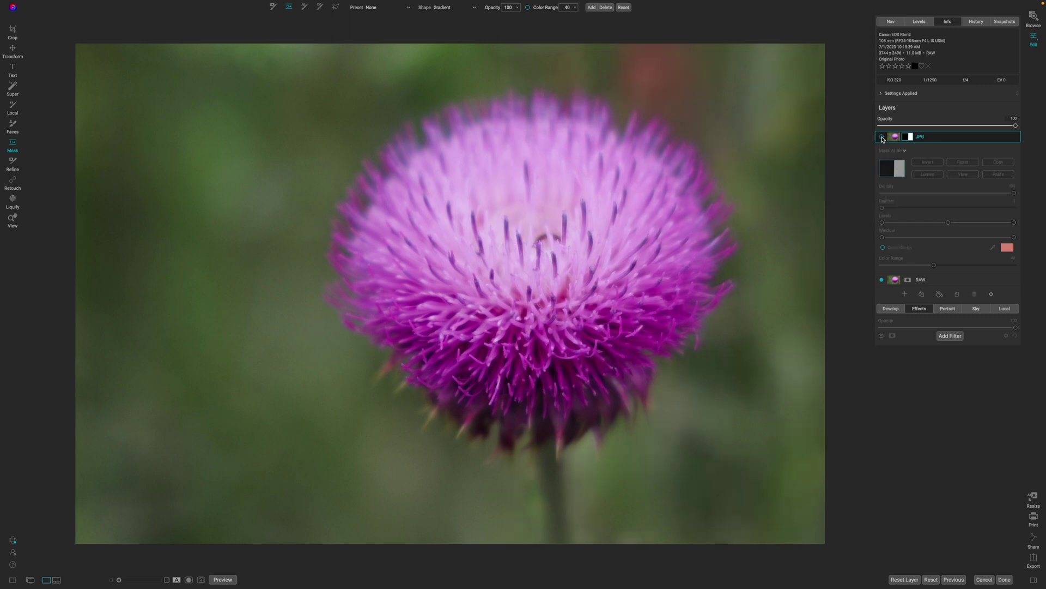